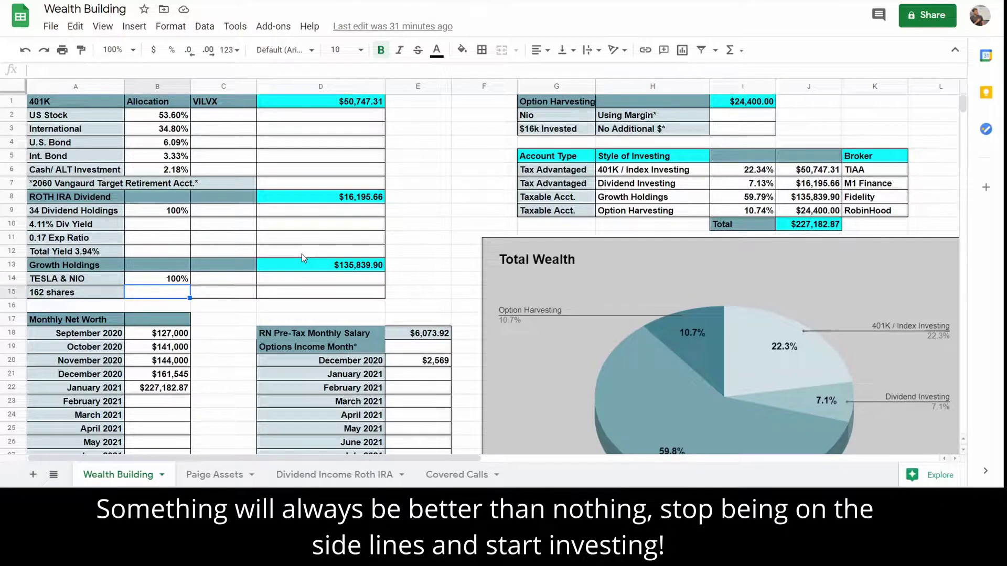
- Review the account balances and the Monthly Net Worth table from September 2020 to January 2021 on the Wealth Building sheet
click(442, 135)
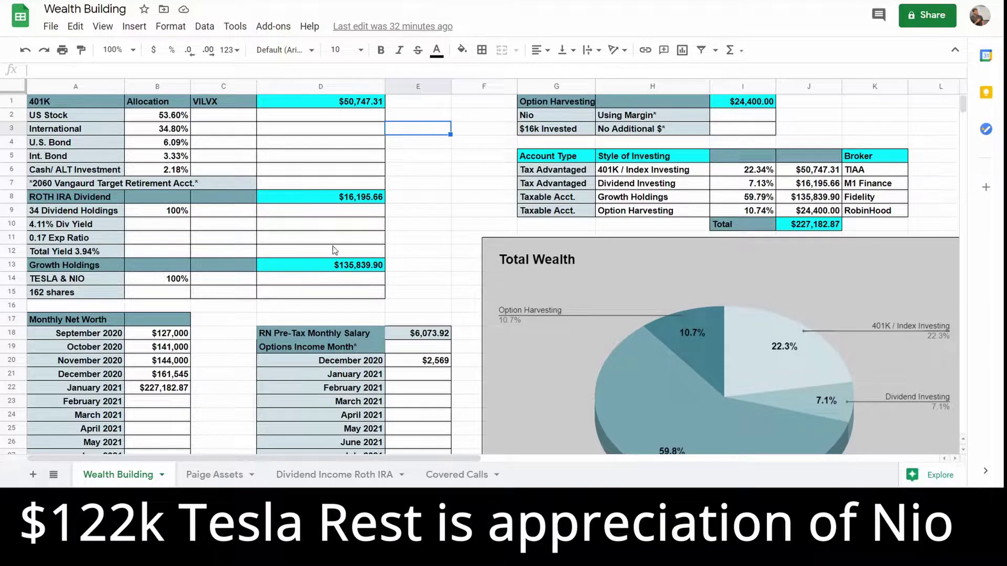
scroll(335, 257, down, 2)
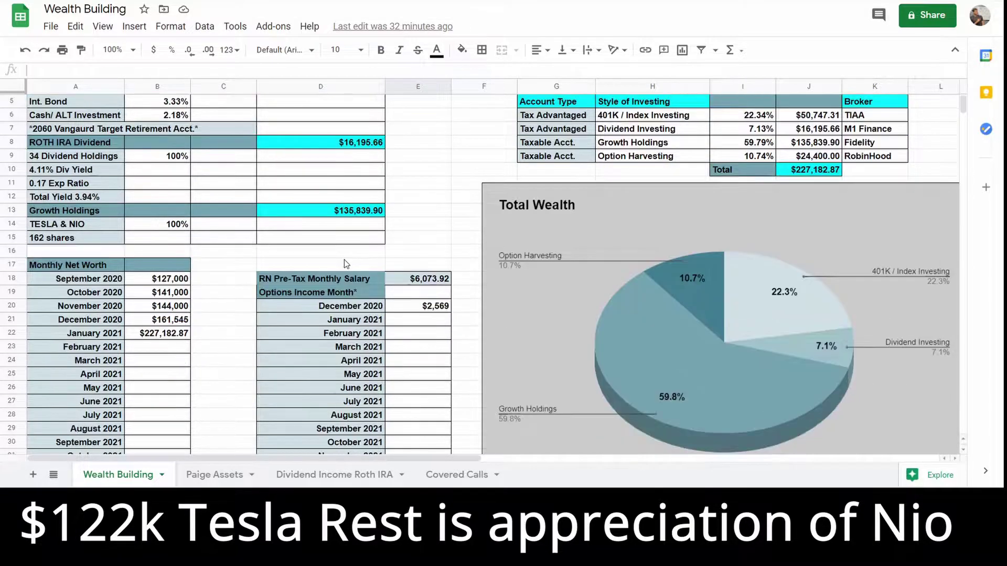
scroll(344, 262, down, 2)
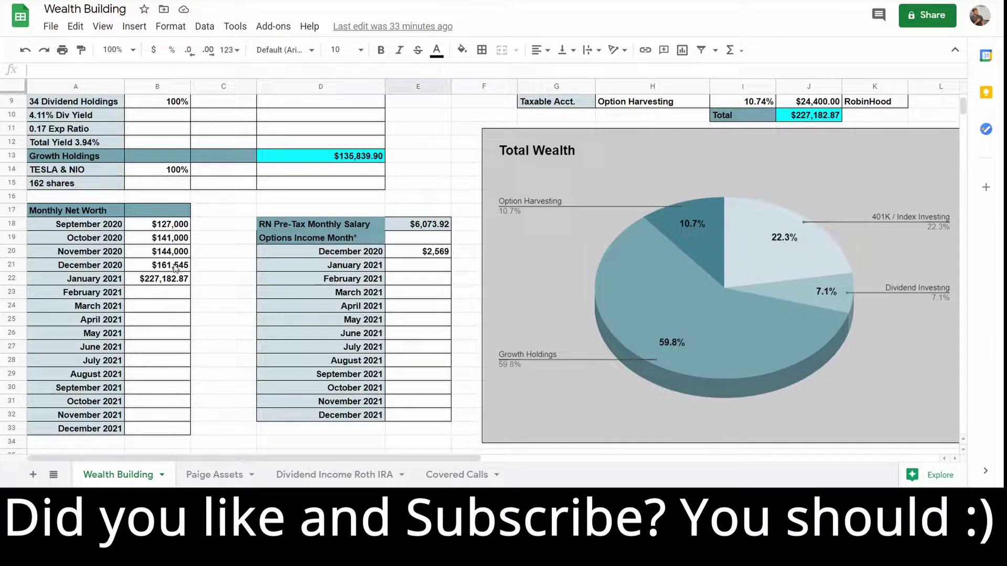
scroll(183, 268, up, 3)
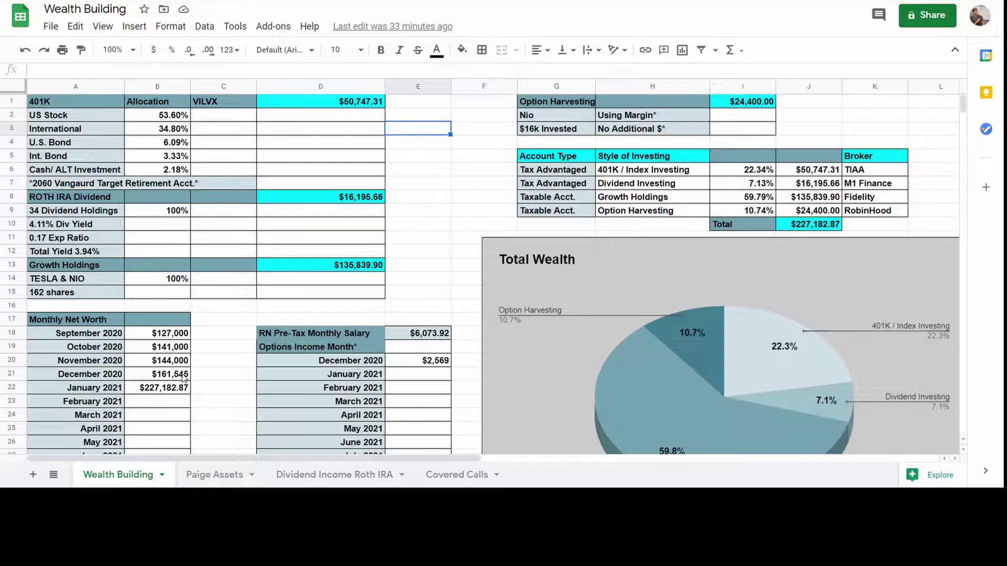
scroll(172, 378, down, 2)
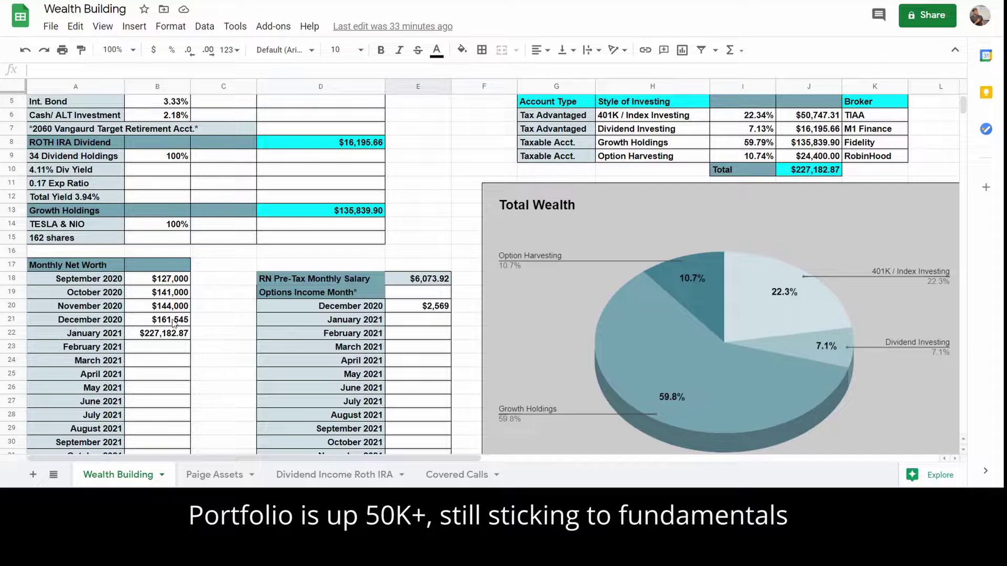
scroll(210, 341, up, 2)
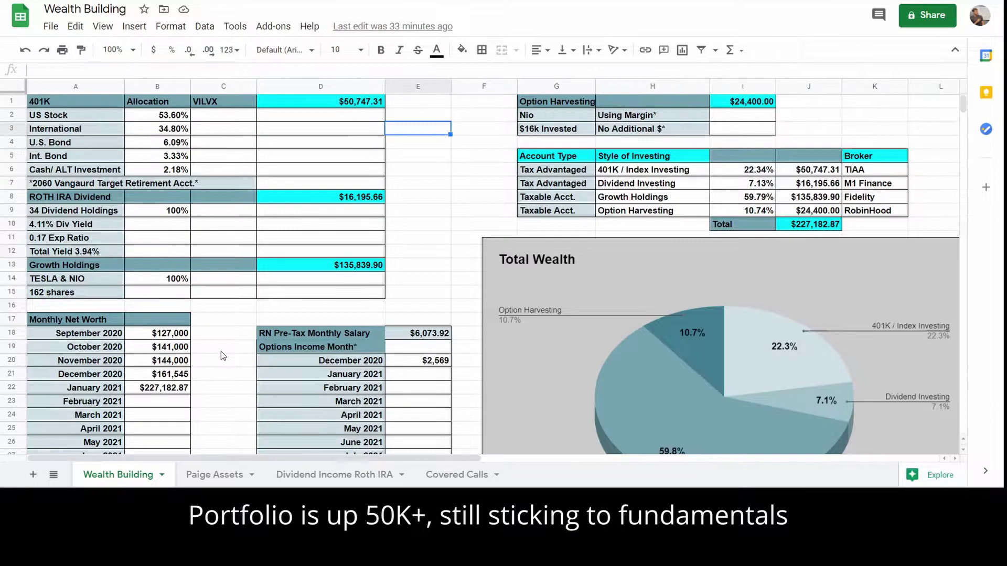
scroll(199, 351, down, 2)
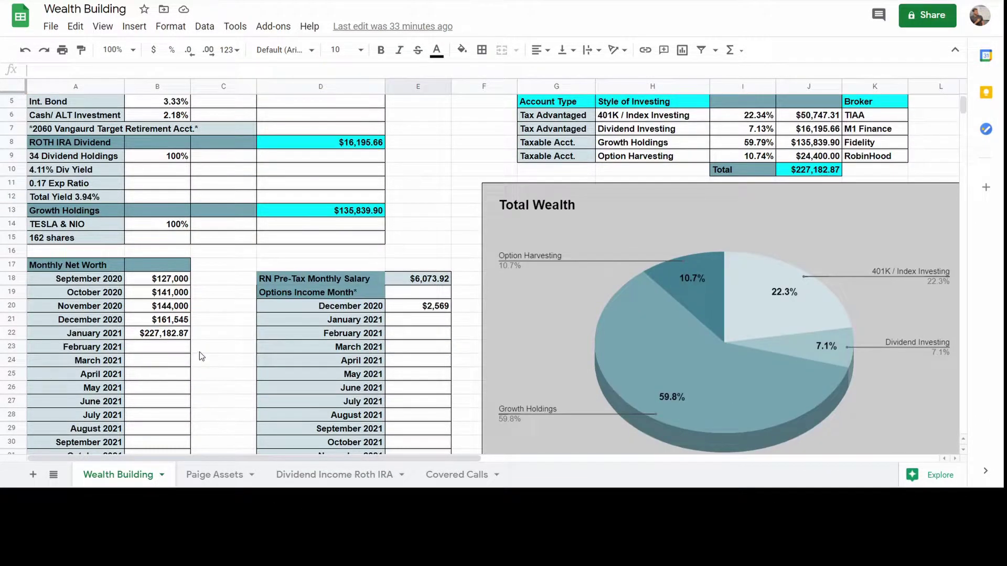
scroll(199, 351, up, 2)
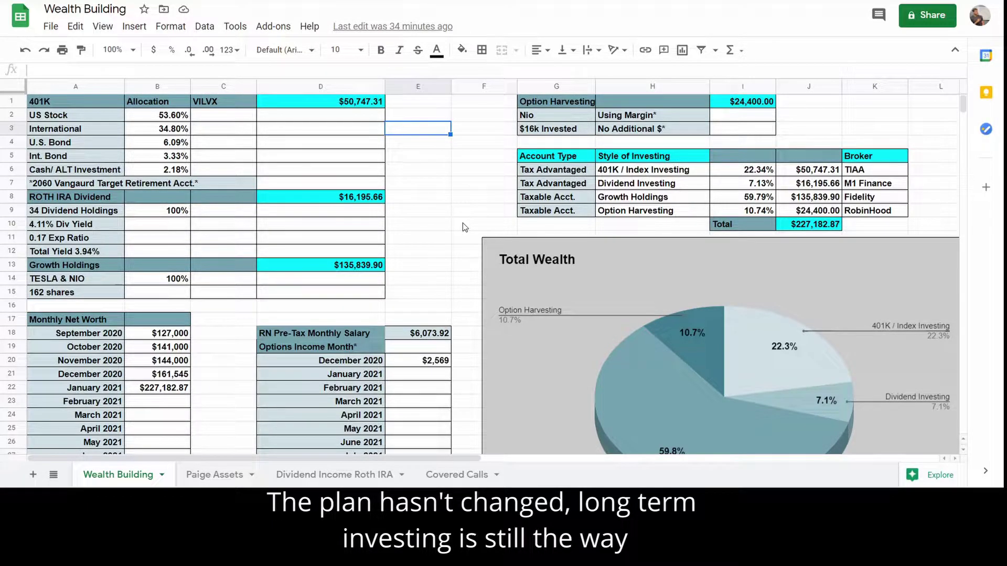
- Examine the monthly salary and options income table alongside the broker summary and the Total Wealth pie chart
scroll(459, 223, down, 2)
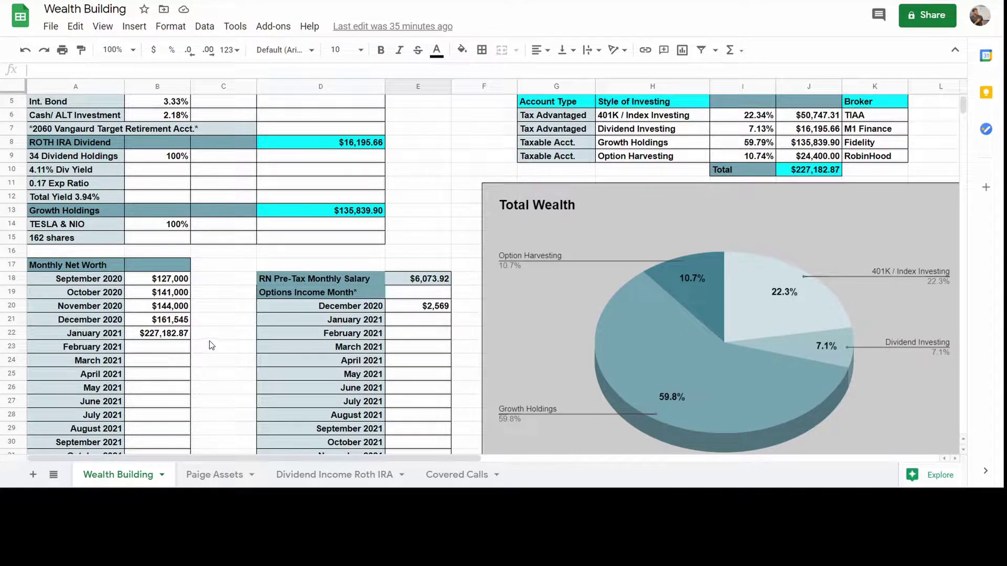
scroll(354, 253, down, 2)
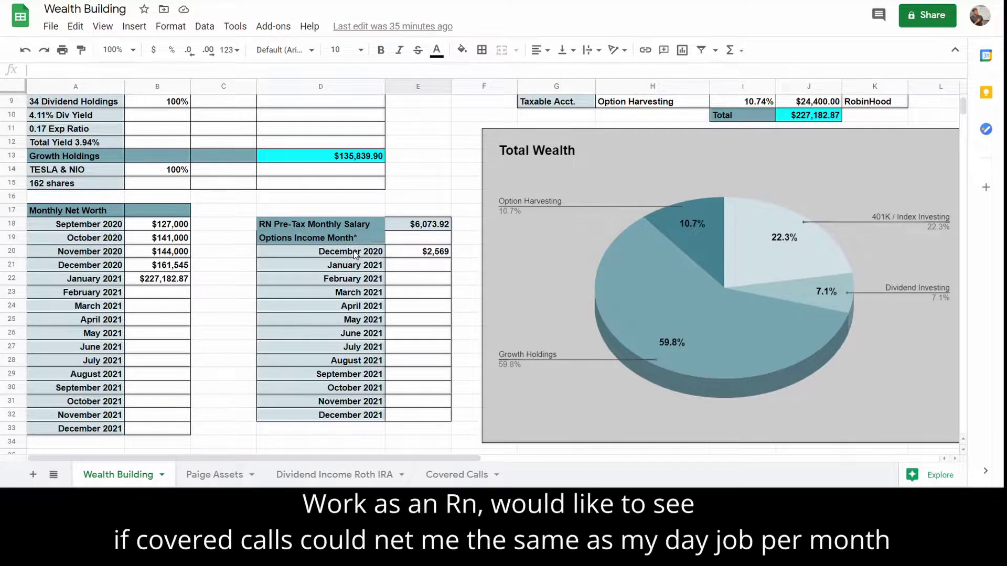
scroll(353, 250, up, 4)
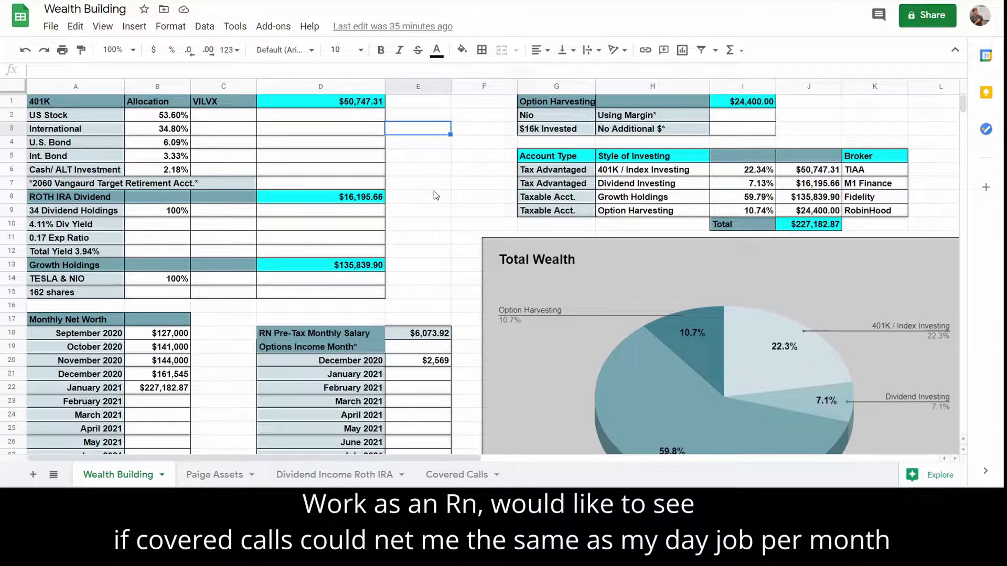
scroll(455, 190, down, 1)
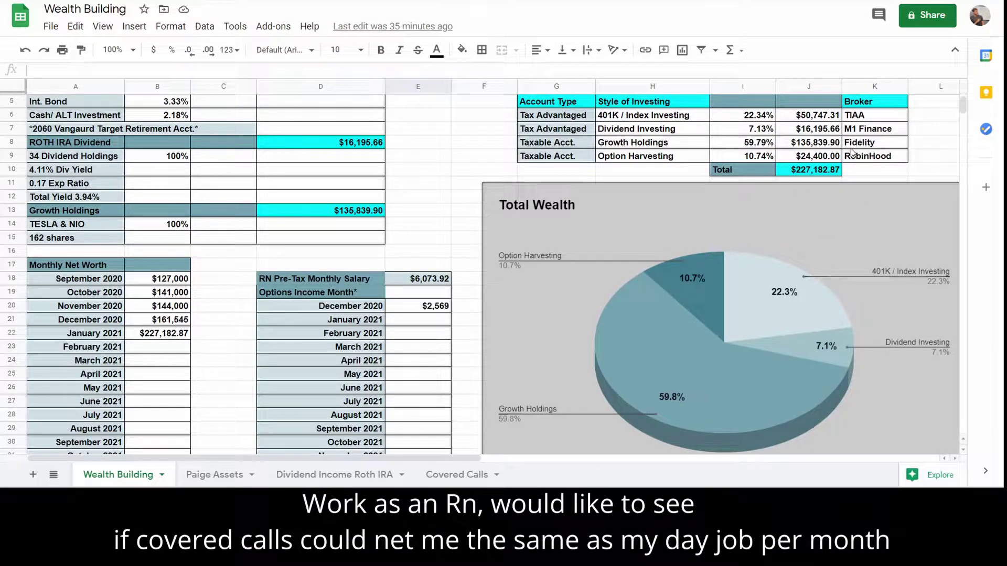
scroll(443, 204, down, 1)
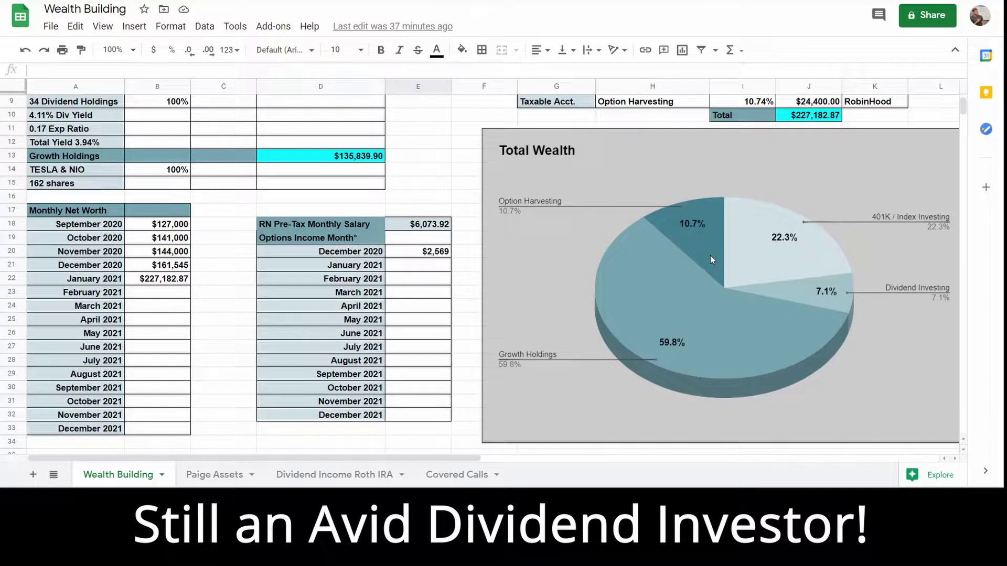
scroll(611, 268, up, 3)
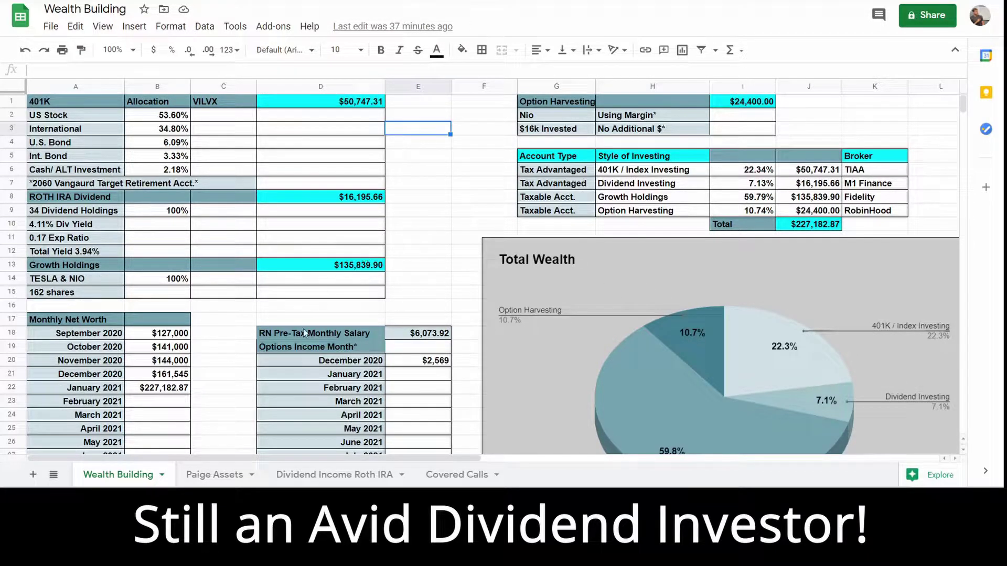
- Compare the Wealth Building sheet with the second assets sheet's account balances, monthly net worth and ETF Dividend Payments chart
click(222, 471)
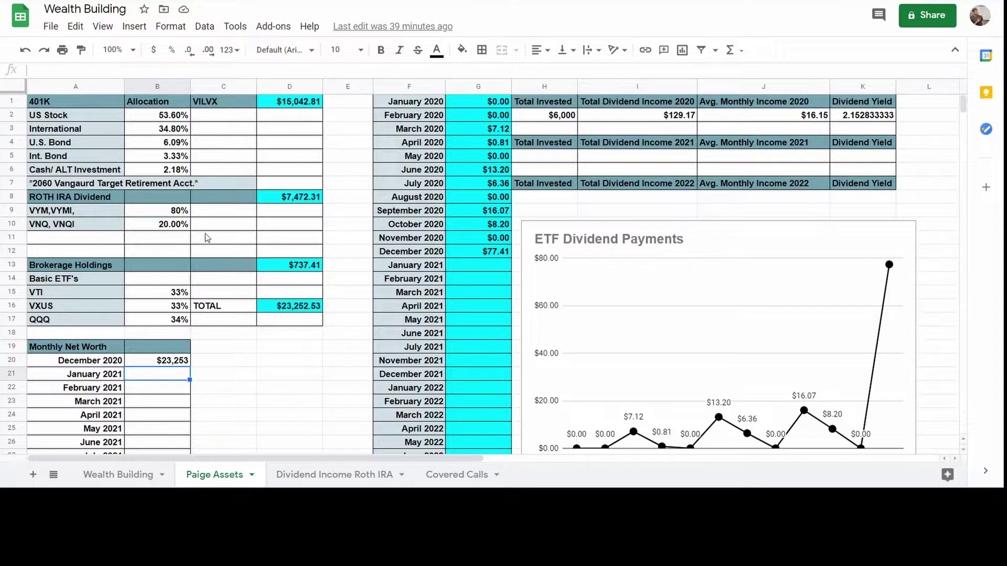
click(131, 476)
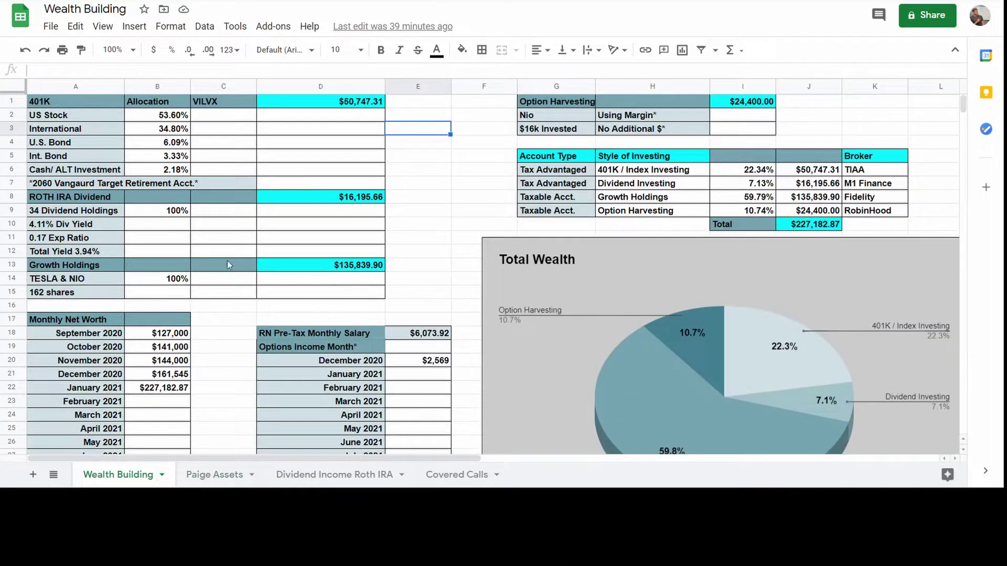
click(214, 475)
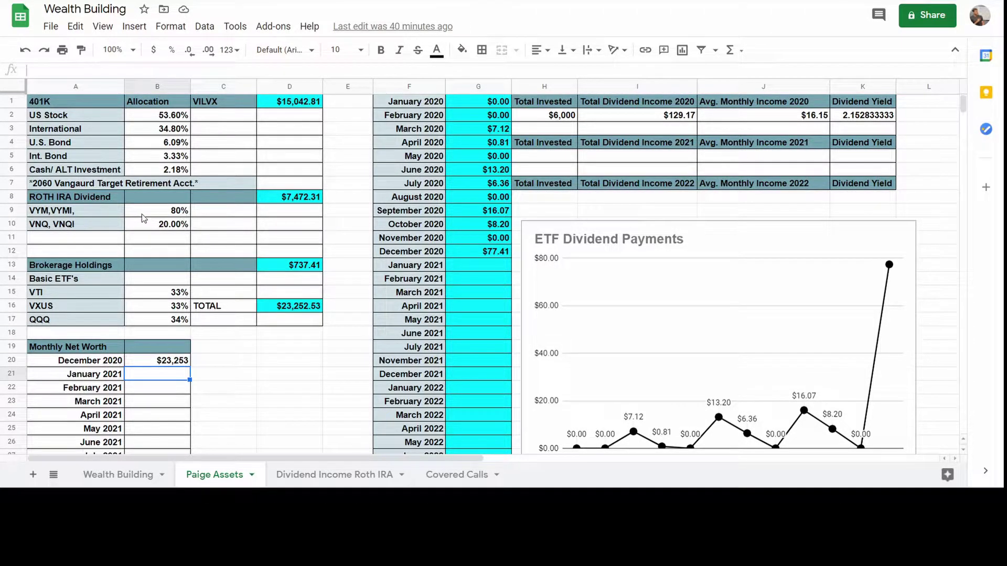
scroll(362, 292, down, 1)
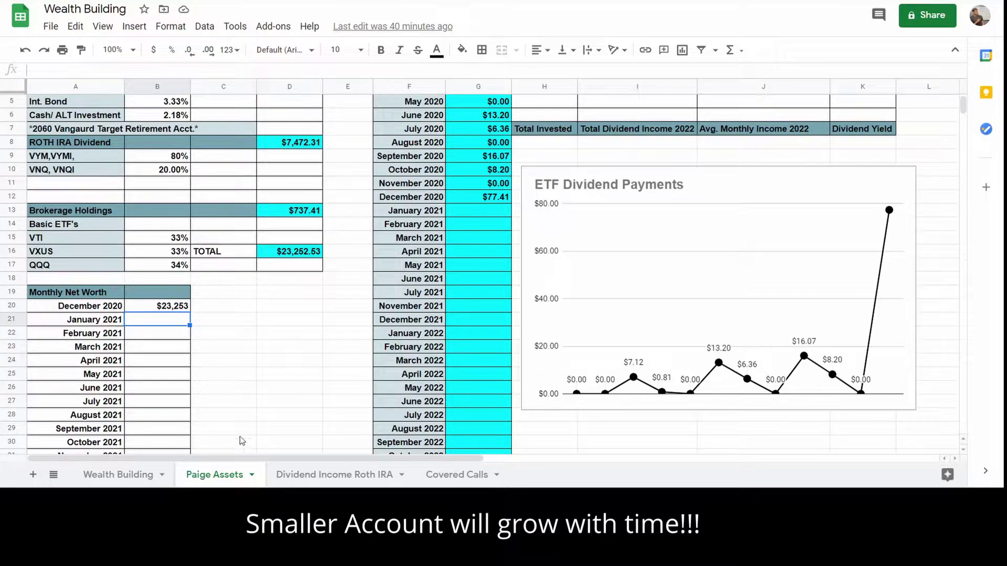
click(140, 475)
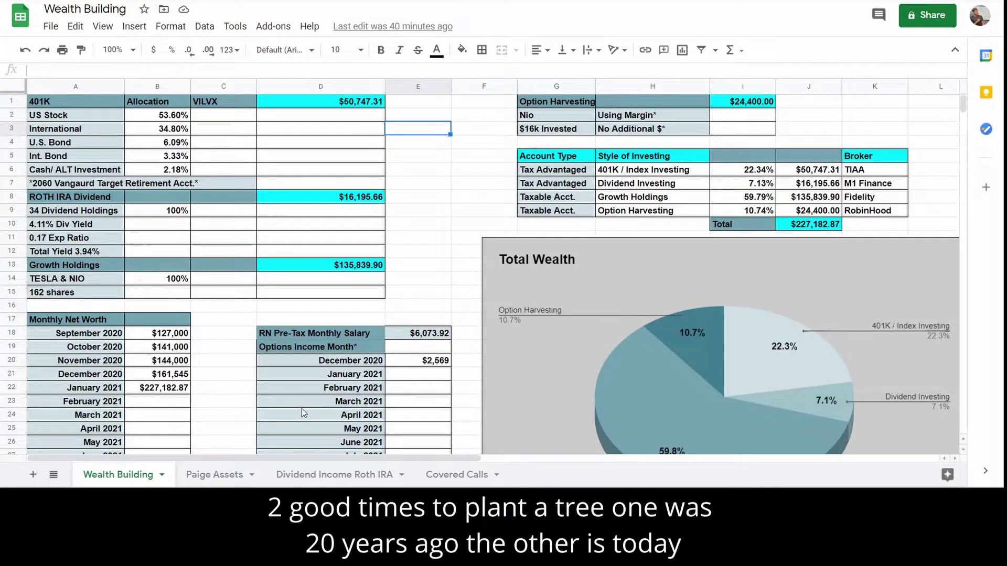
click(214, 475)
click(297, 325)
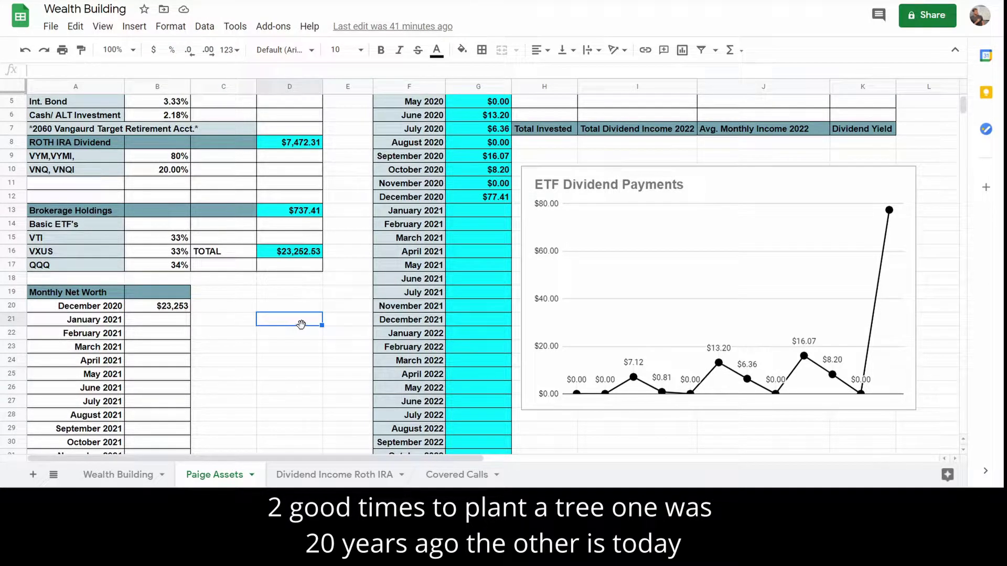
click(126, 475)
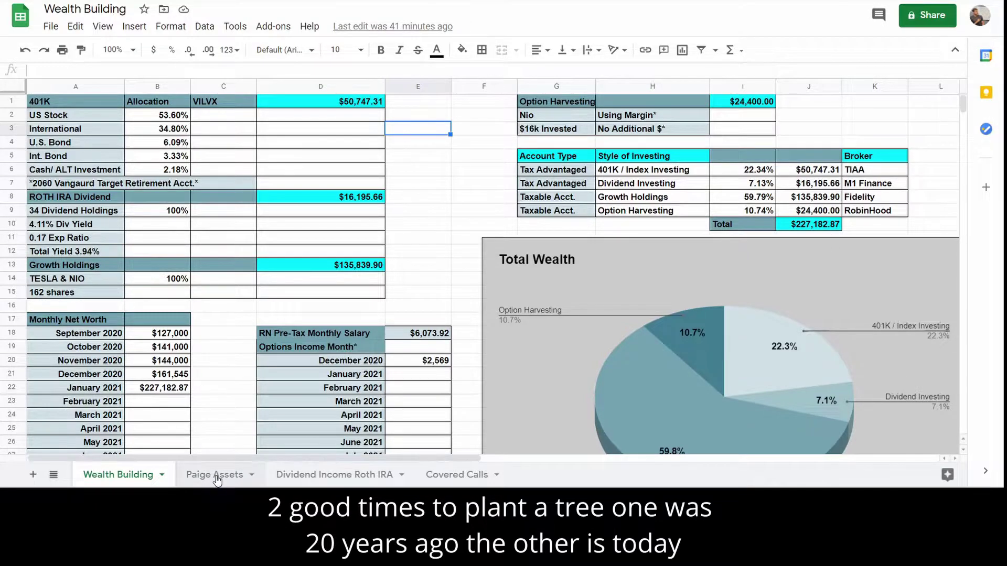
click(216, 477)
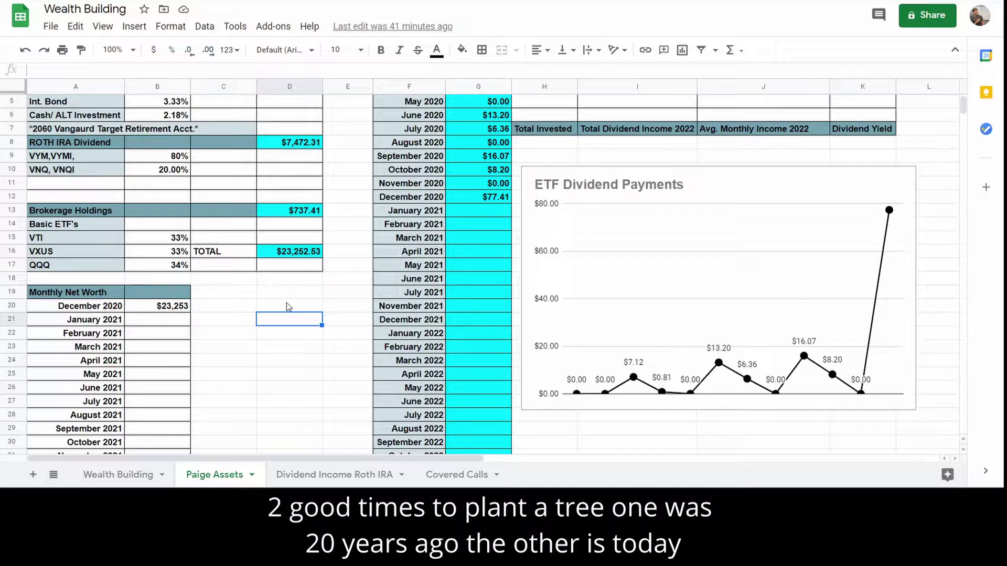
scroll(286, 306, up, 2)
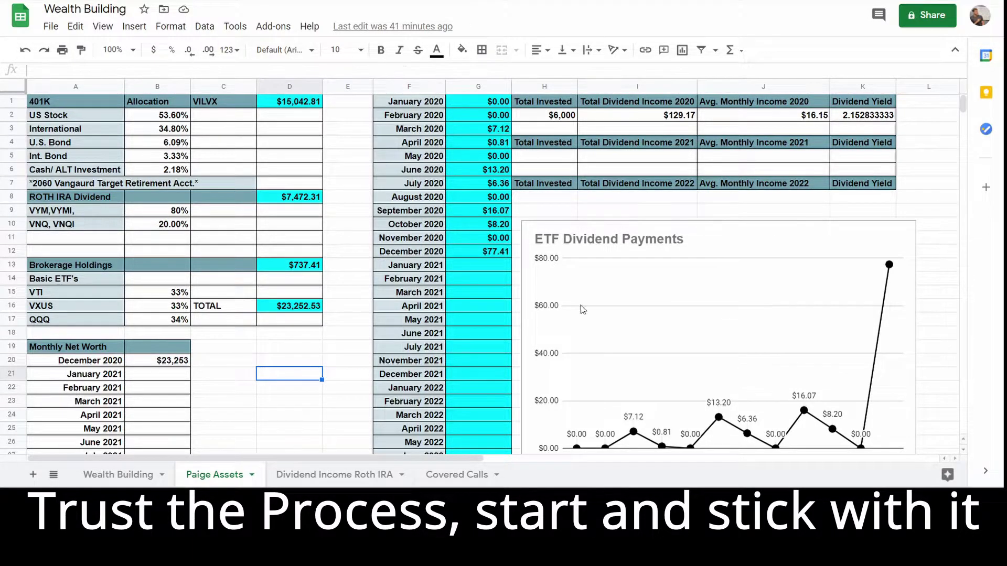
- Examine the 2020 monthly dividends, yearly income and yield summary, and Monthly Dividend Income chart on the Dividend Income Roth IRA sheet
click(345, 477)
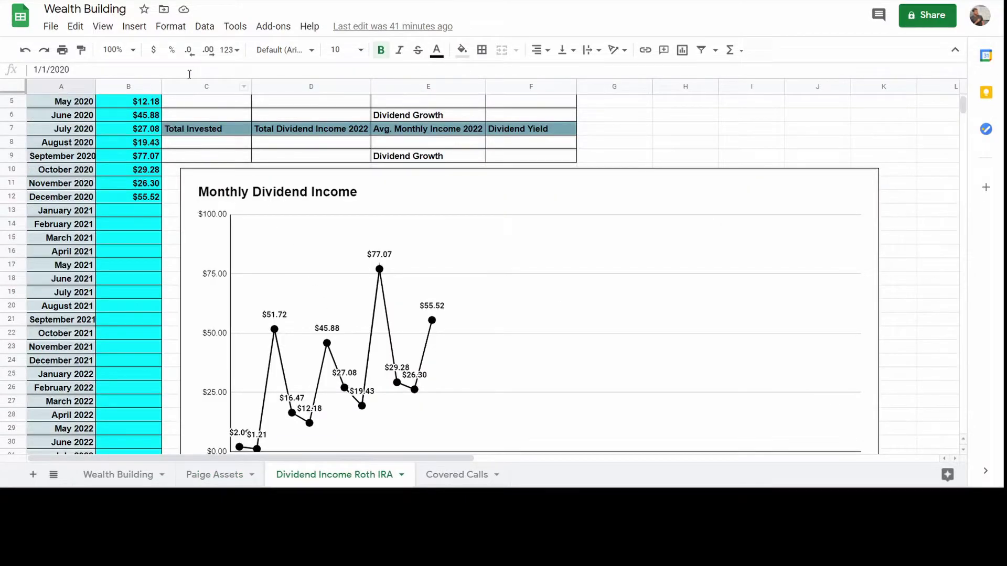
scroll(136, 322, up, 2)
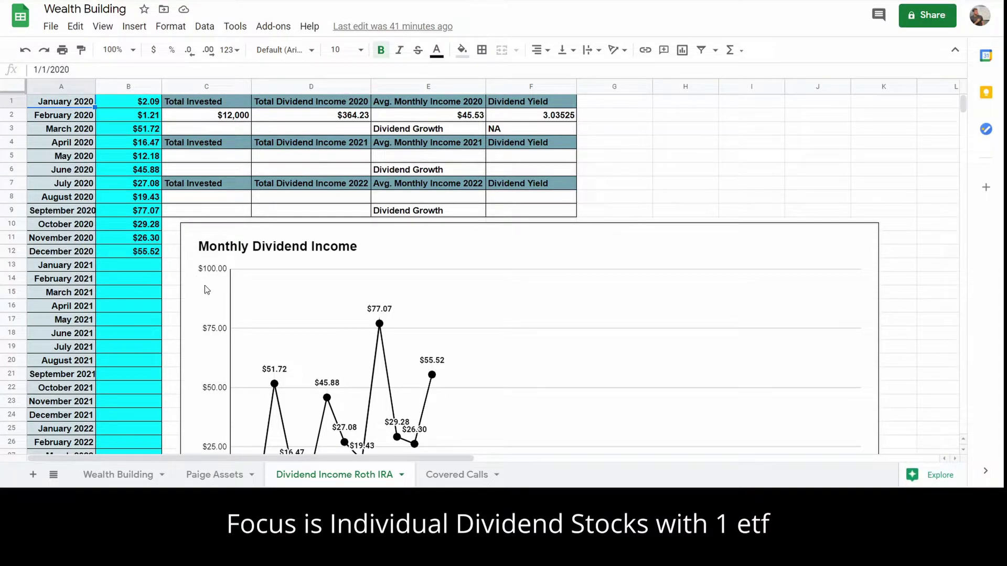
scroll(197, 281, down, 2)
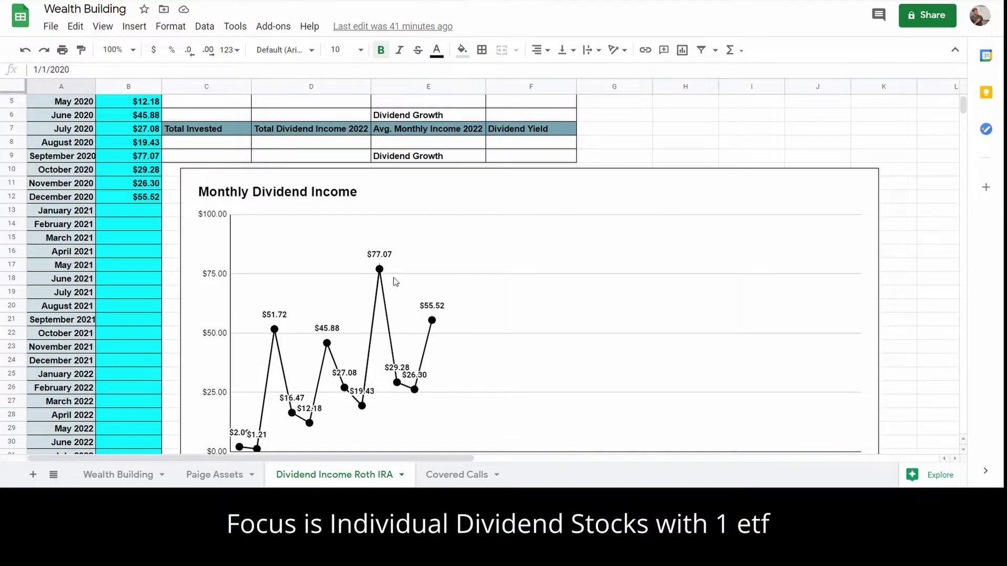
scroll(394, 281, down, 2)
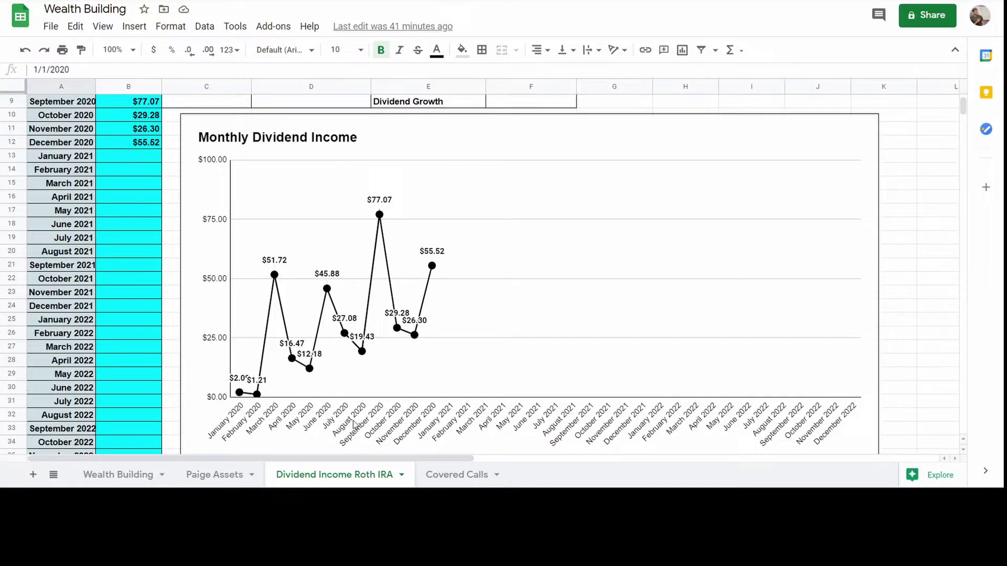
scroll(443, 335, up, 2)
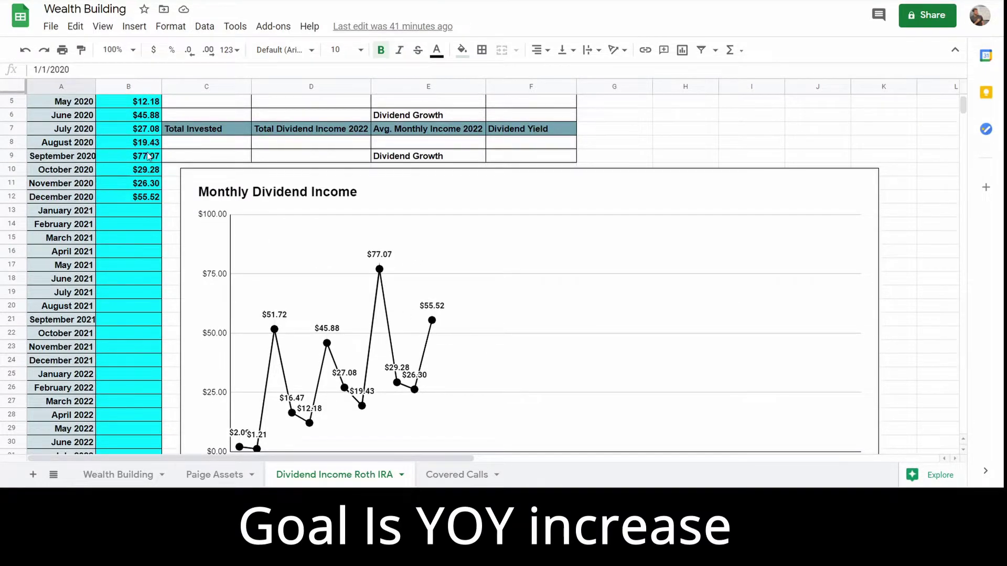
scroll(521, 306, up, 2)
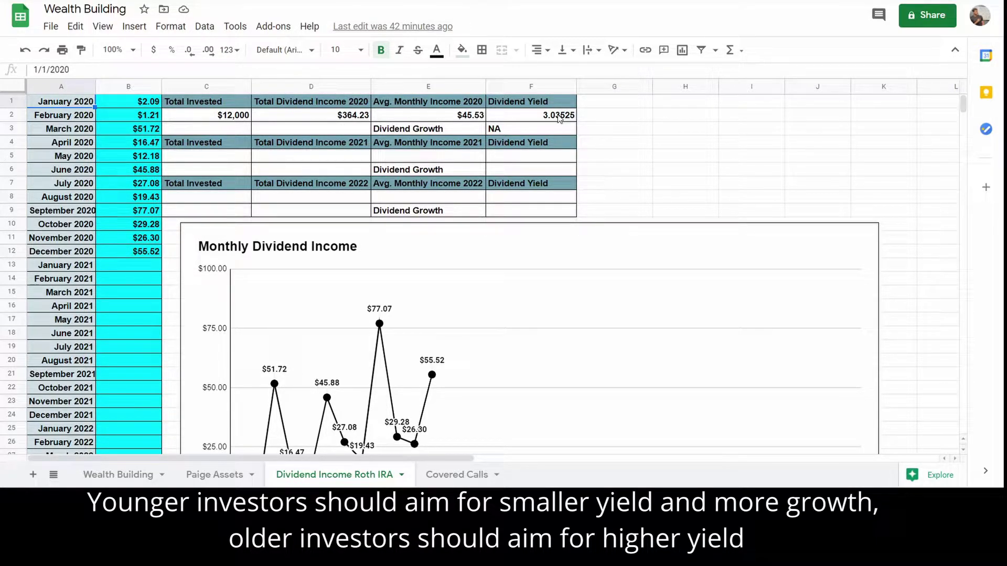
scroll(568, 173, down, 2)
scroll(571, 184, up, 1)
scroll(571, 189, up, 1)
scroll(184, 268, down, 1)
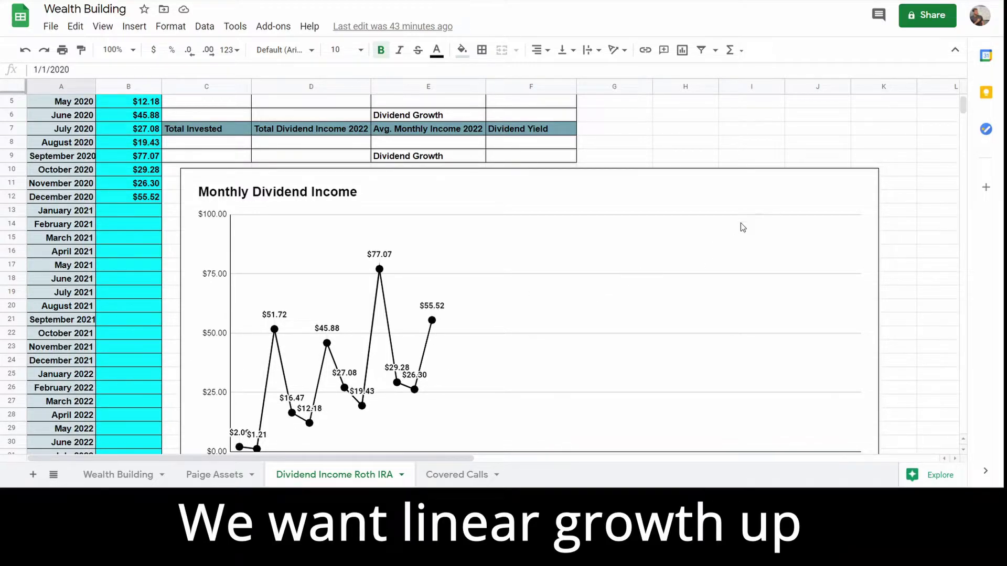
scroll(575, 350, up, 2)
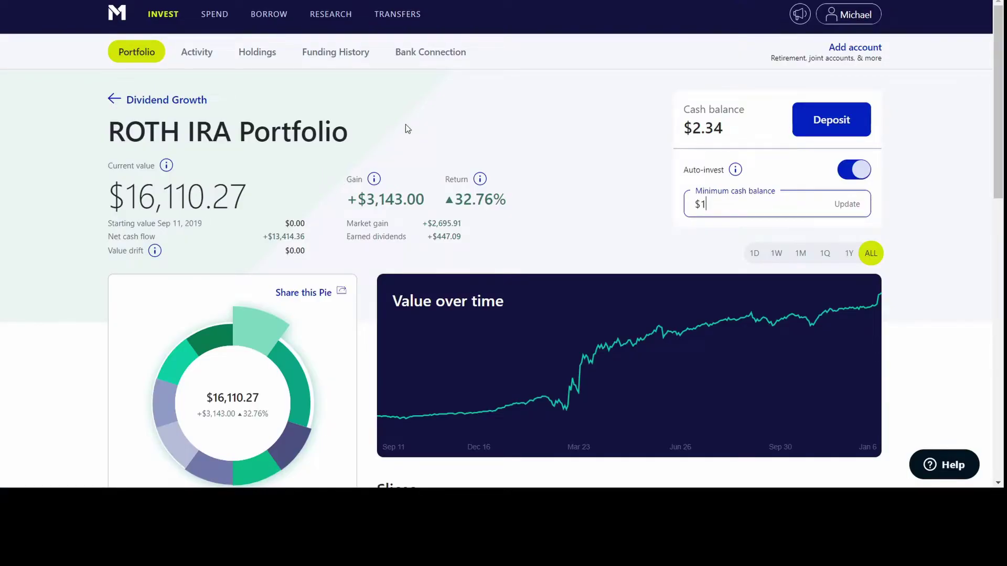
- Switch to M1 Finance and review the ROTH IRA Portfolio's value over time and slices, highlighting the earned dividends amount
scroll(396, 127, down, 3)
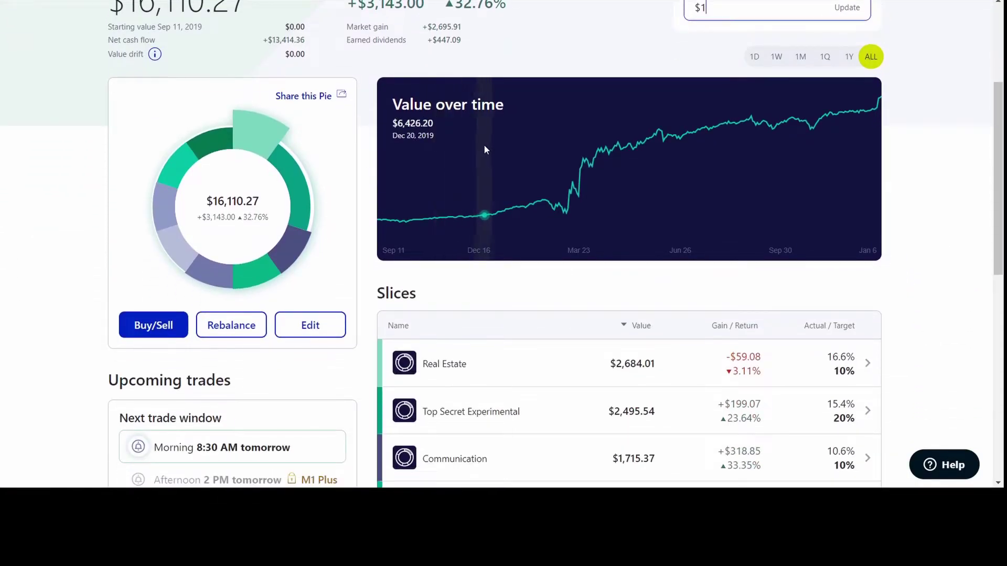
scroll(487, 145, up, 1)
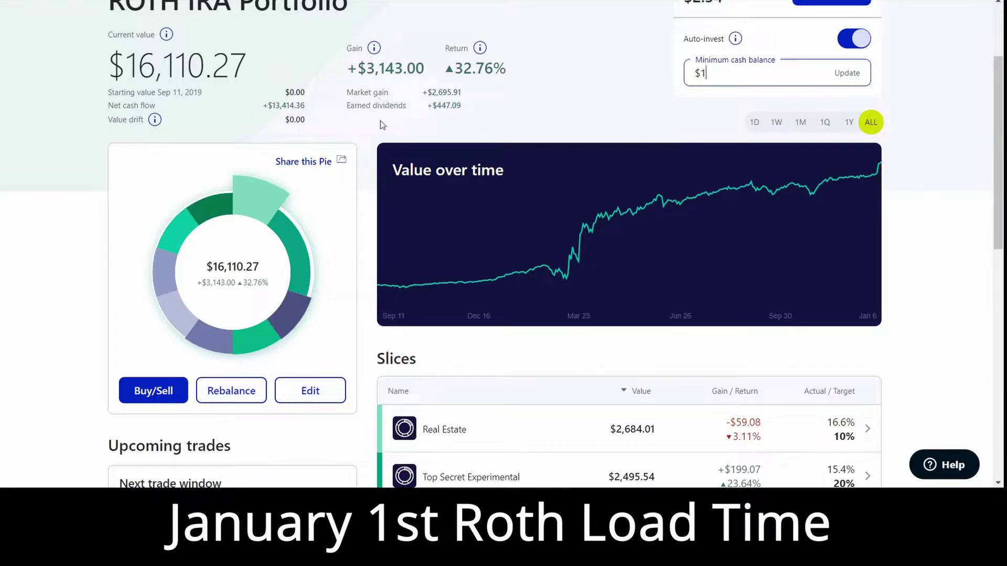
click(428, 92)
double_click(466, 105)
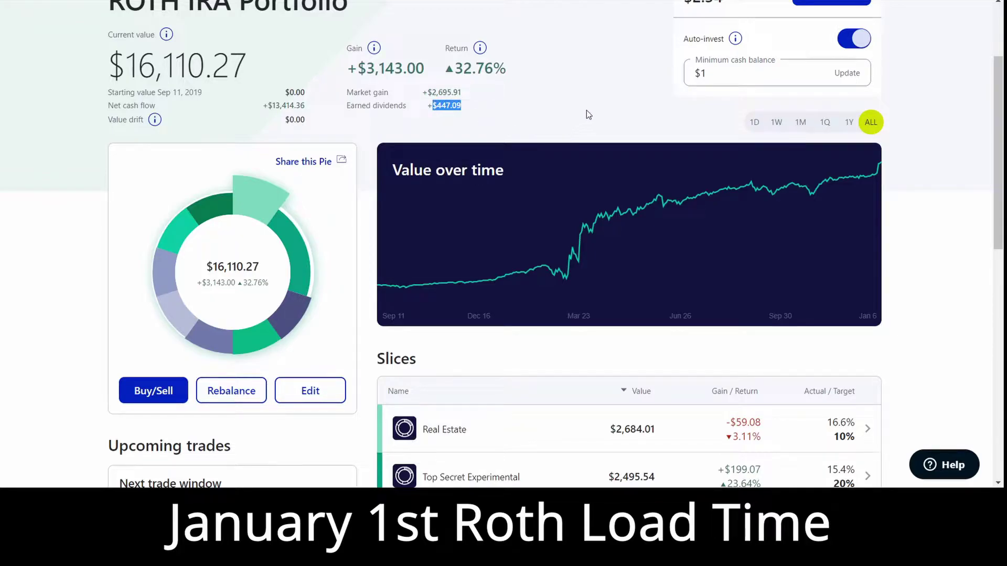
scroll(534, 223, down, 1)
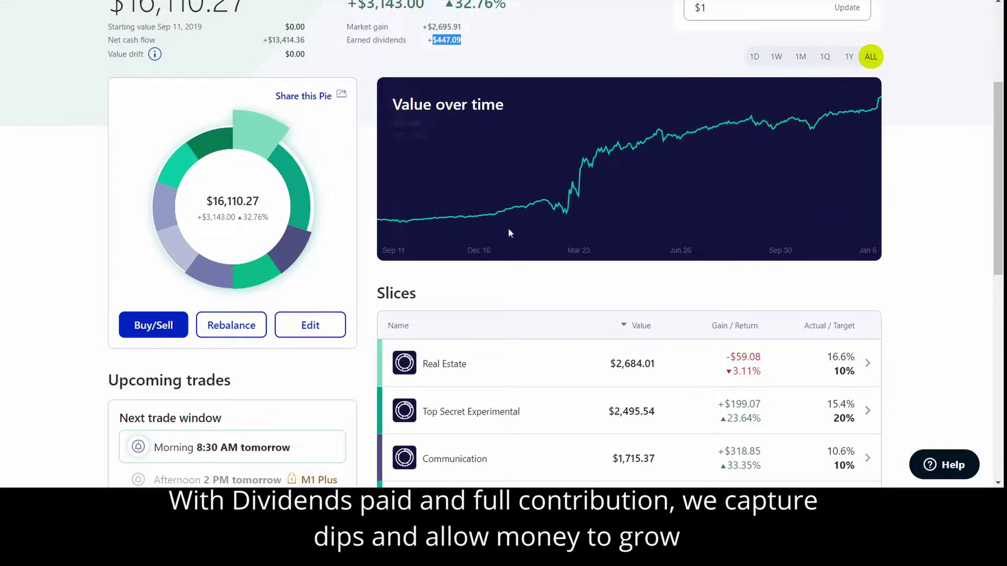
- Examine the portfolio's Slices table, comparing each sector's value, gain and return, and actual versus target allocation
scroll(943, 317, down, 4)
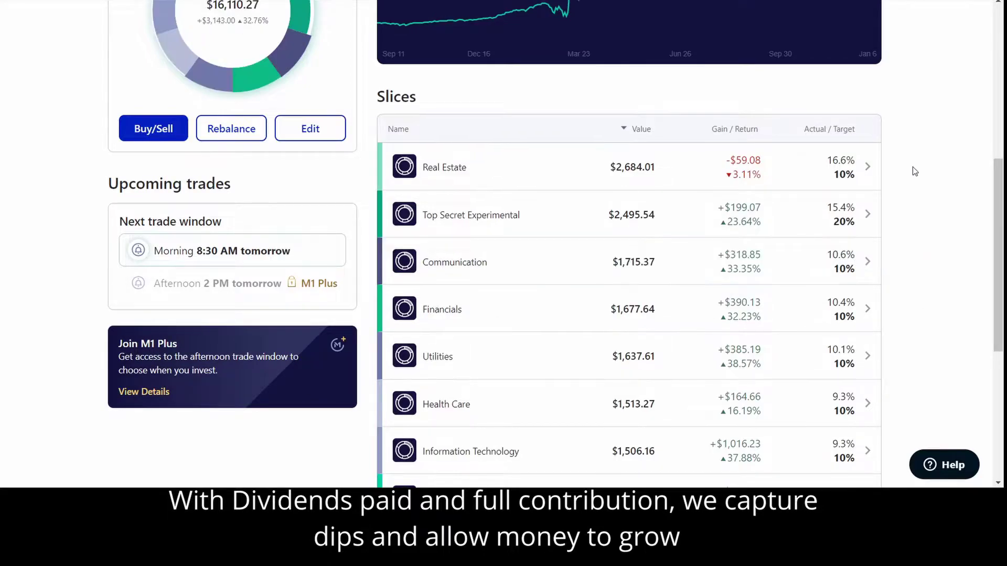
scroll(912, 167, down, 1)
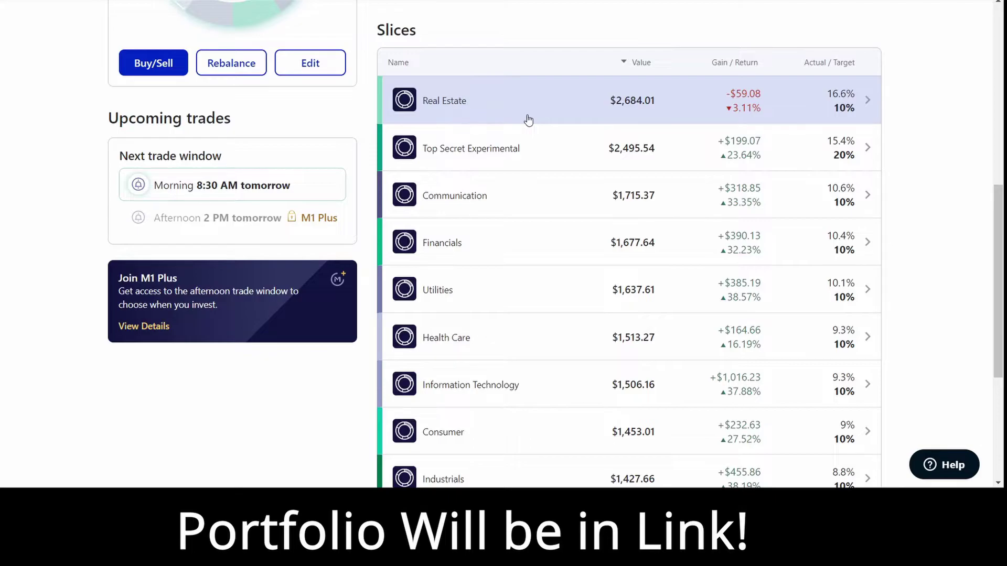
scroll(529, 124, up, 4)
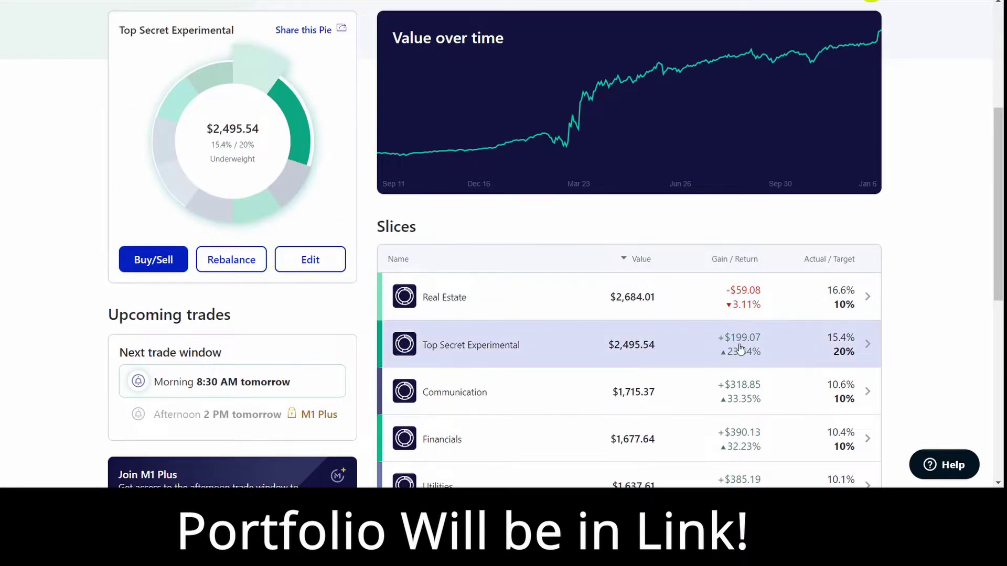
scroll(740, 346, down, 1)
scroll(591, 238, down, 1)
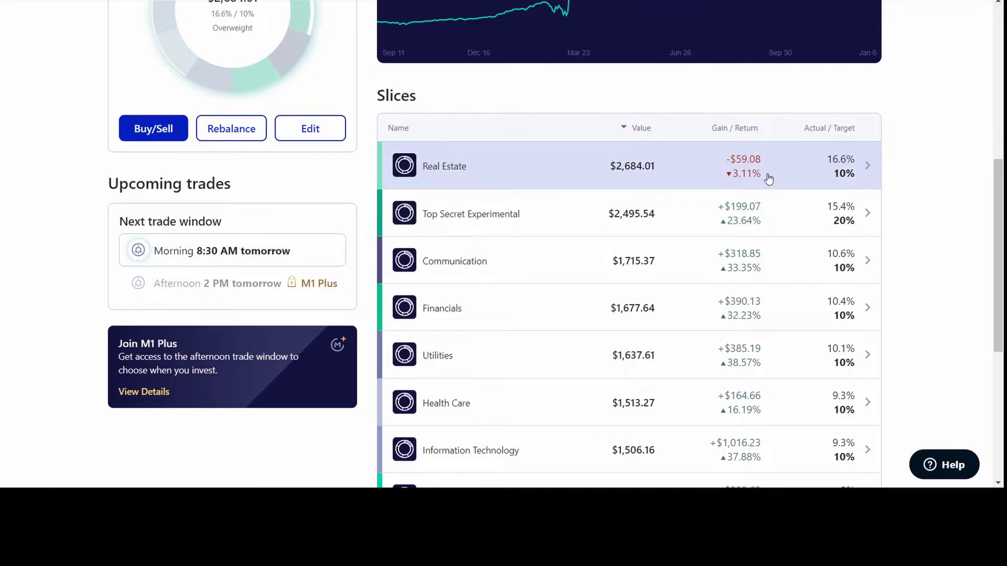
scroll(765, 139, down, 1)
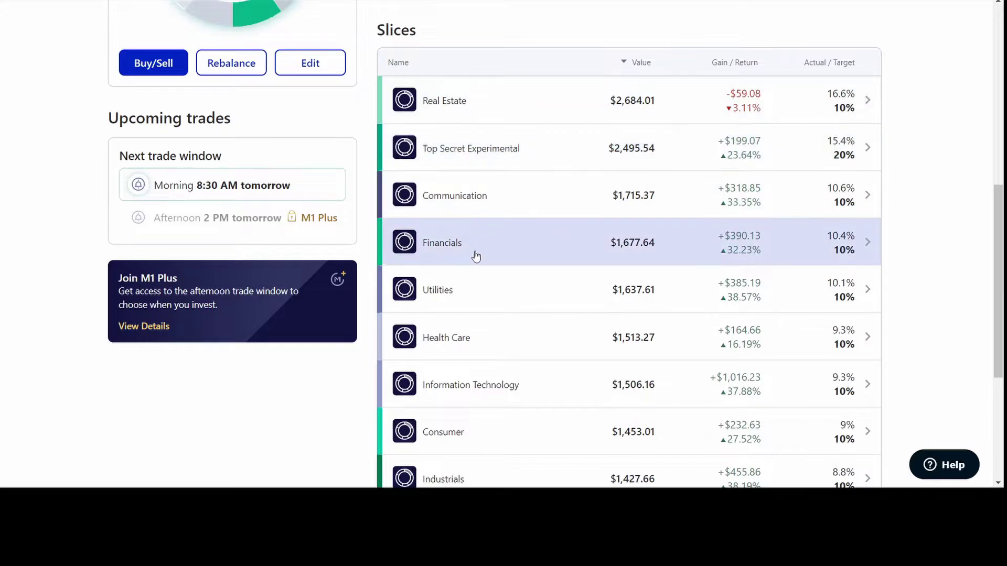
scroll(489, 288, down, 1)
scroll(489, 288, down, 1)
scroll(571, 362, up, 2)
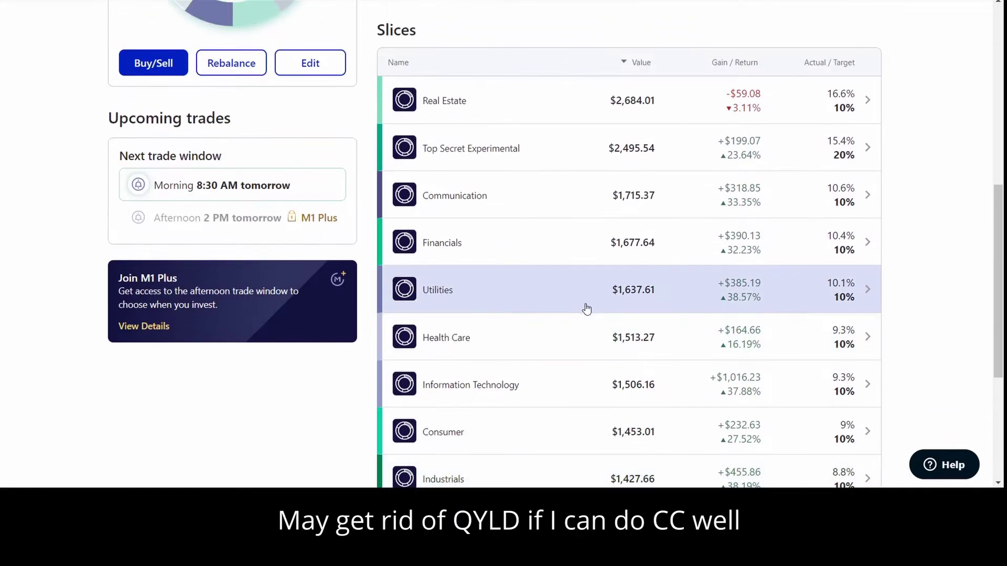
scroll(742, 82, down, 1)
scroll(742, 73, up, 1)
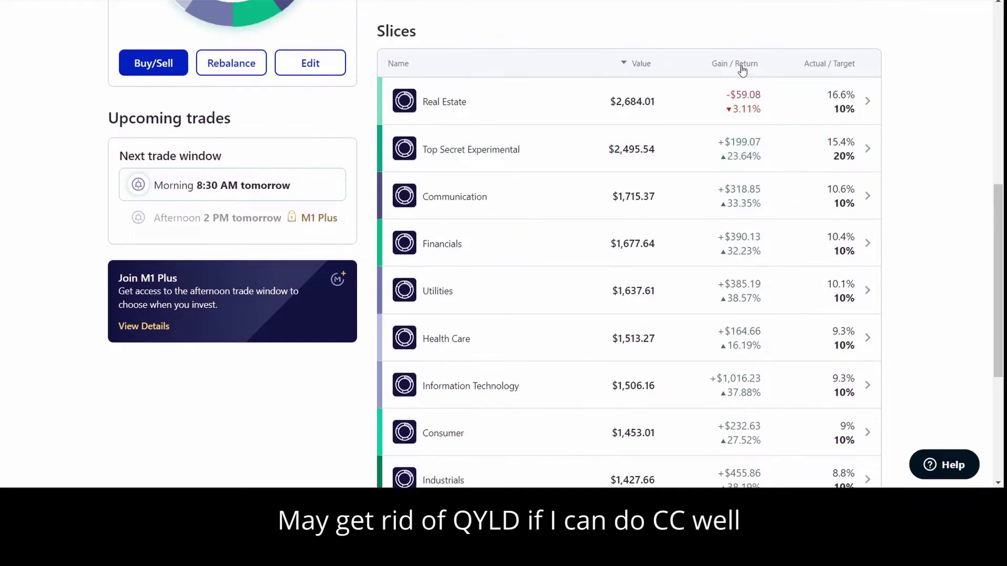
- Sort the Slices table by gain and return, highest first, and compare the sectors from best to worst performer
click(742, 66)
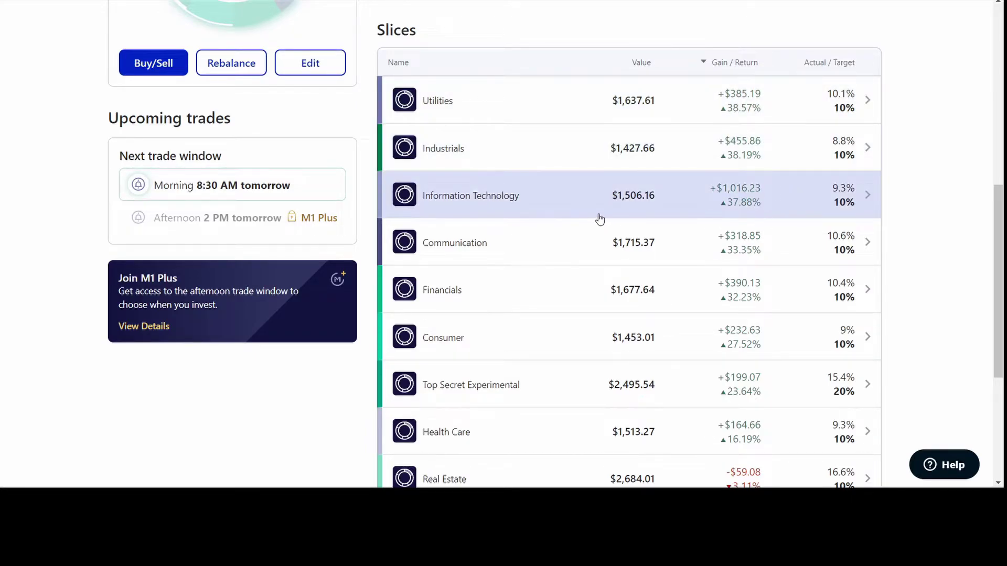
scroll(785, 166, down, 3)
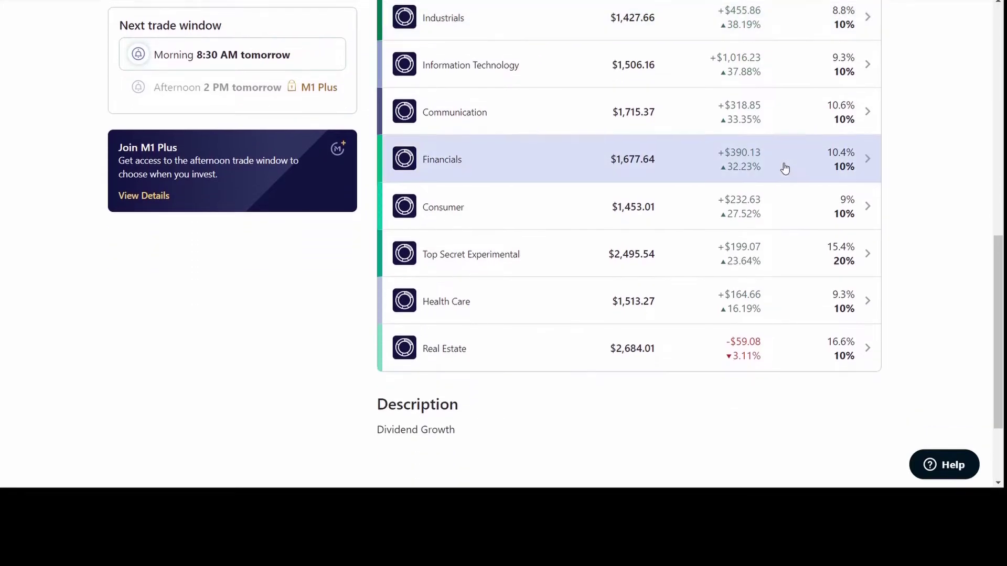
scroll(785, 165, up, 3)
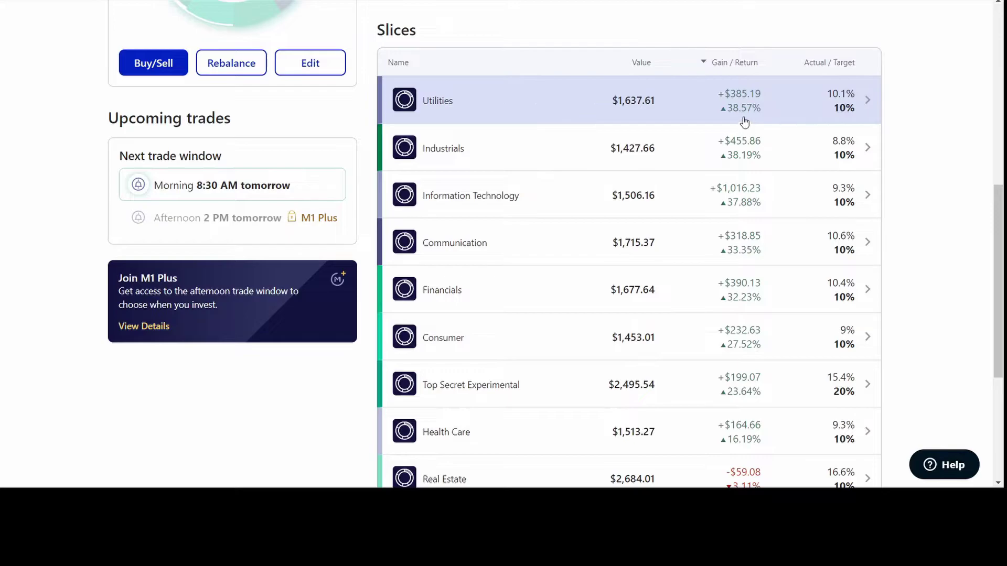
scroll(774, 228, down, 1)
scroll(774, 229, down, 1)
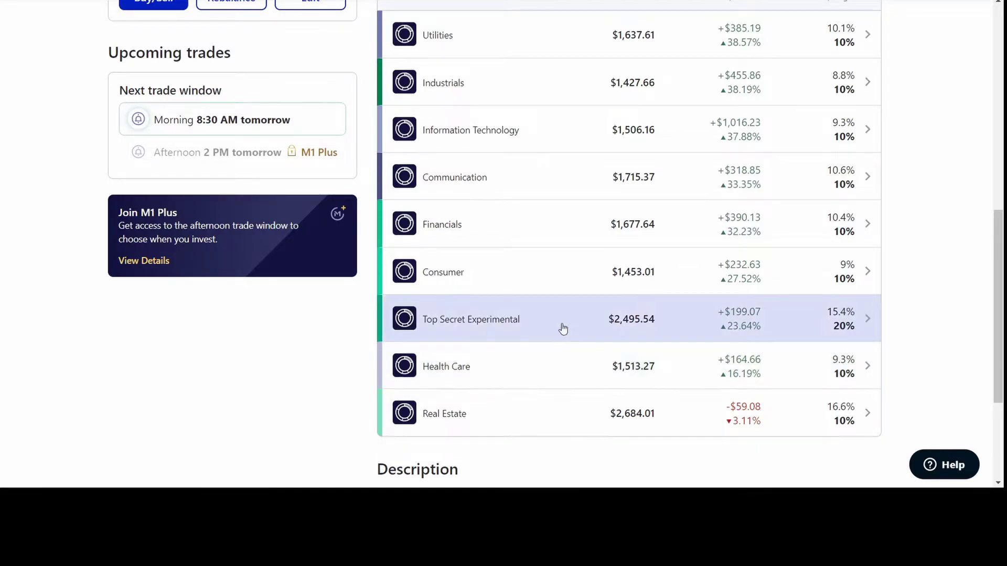
- Open the account's holdings and sort them by unrealized gain, reviewing the biggest winners in descending order and the biggest losers in ascending order
scroll(555, 290, up, 10)
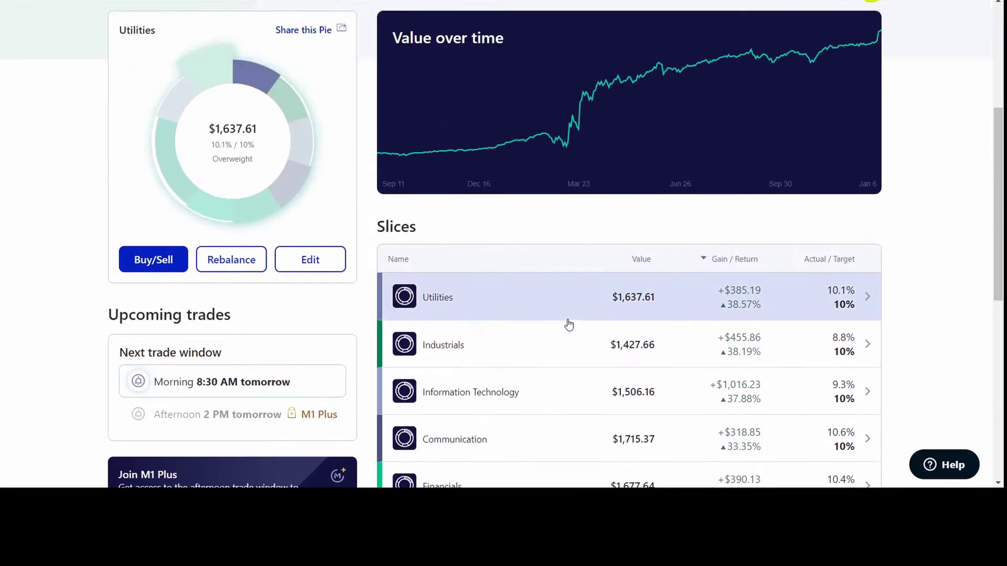
click(254, 55)
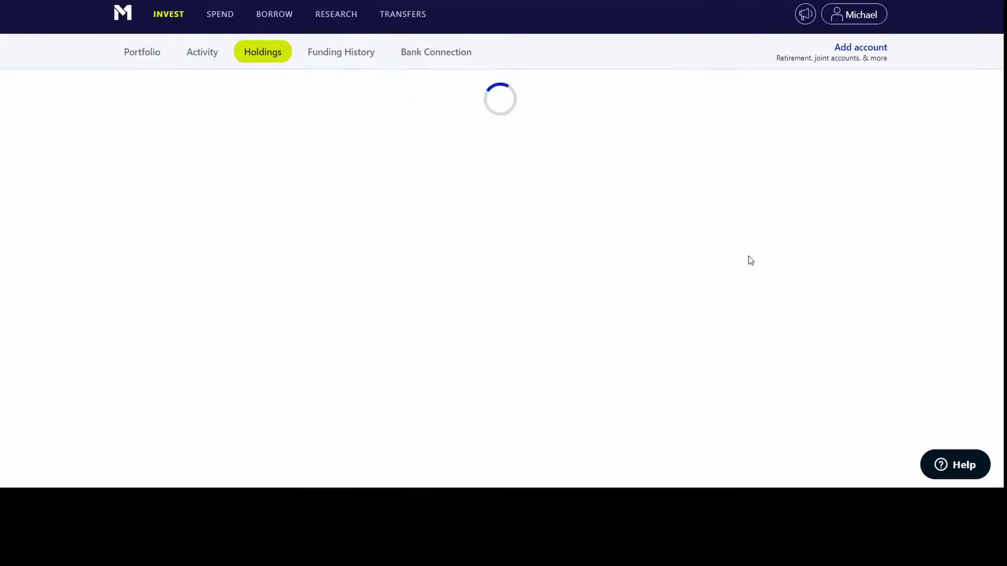
click(691, 155)
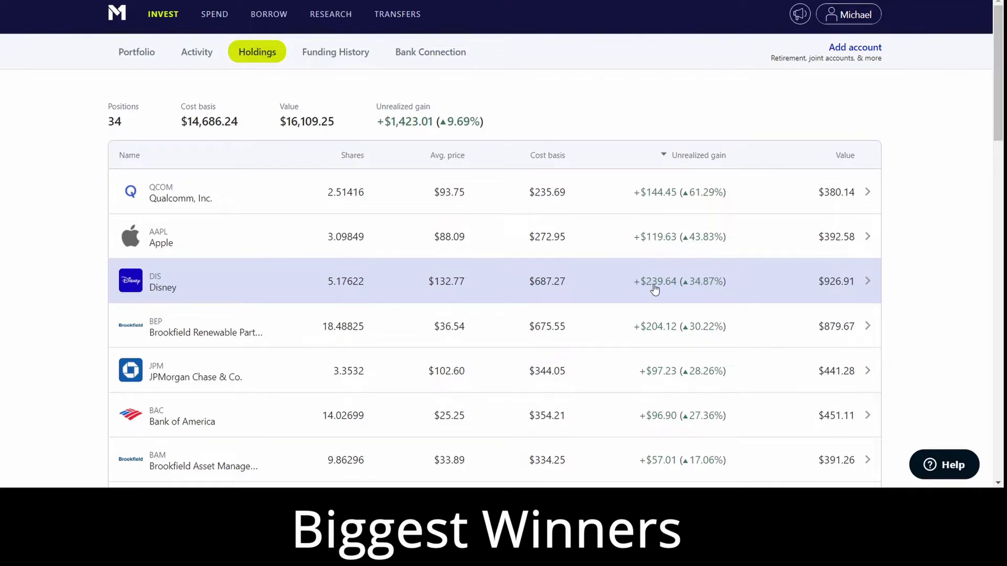
scroll(653, 289, down, 2)
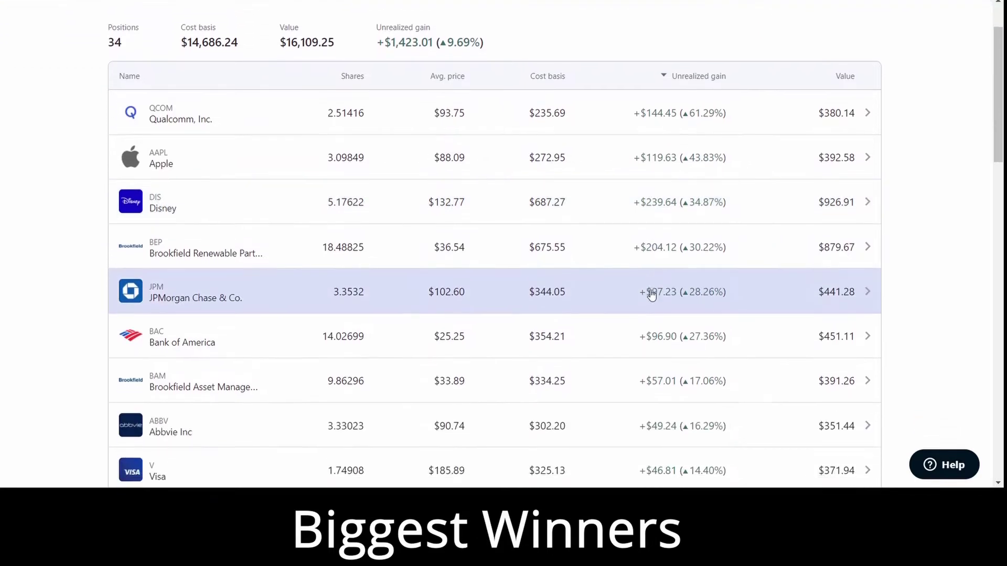
scroll(636, 383, up, 2)
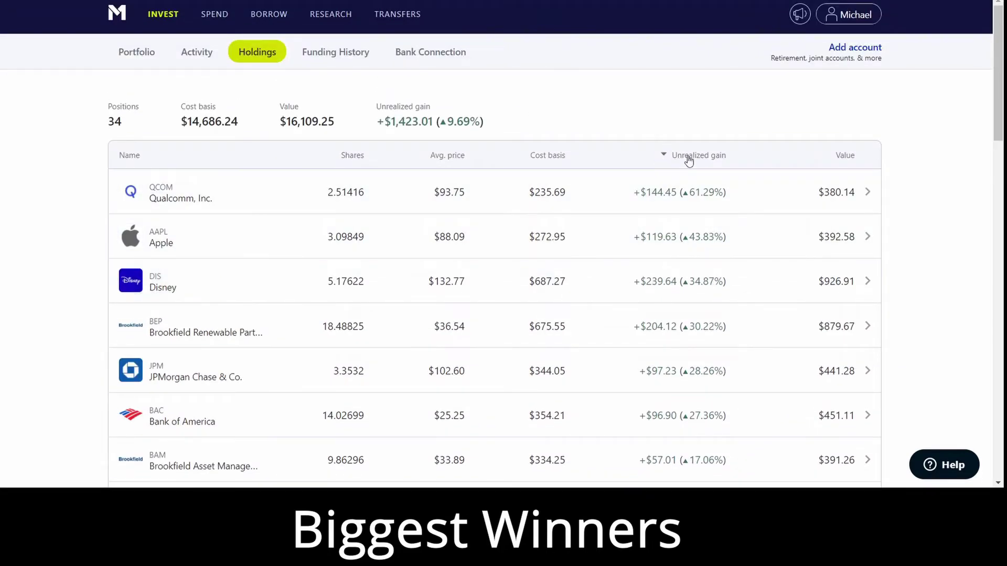
click(687, 156)
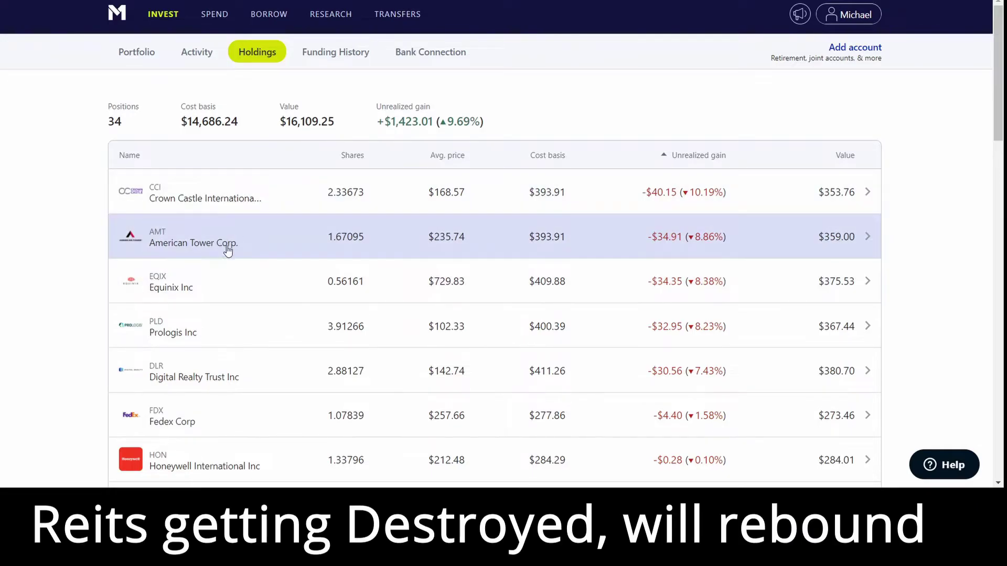
scroll(593, 258, down, 2)
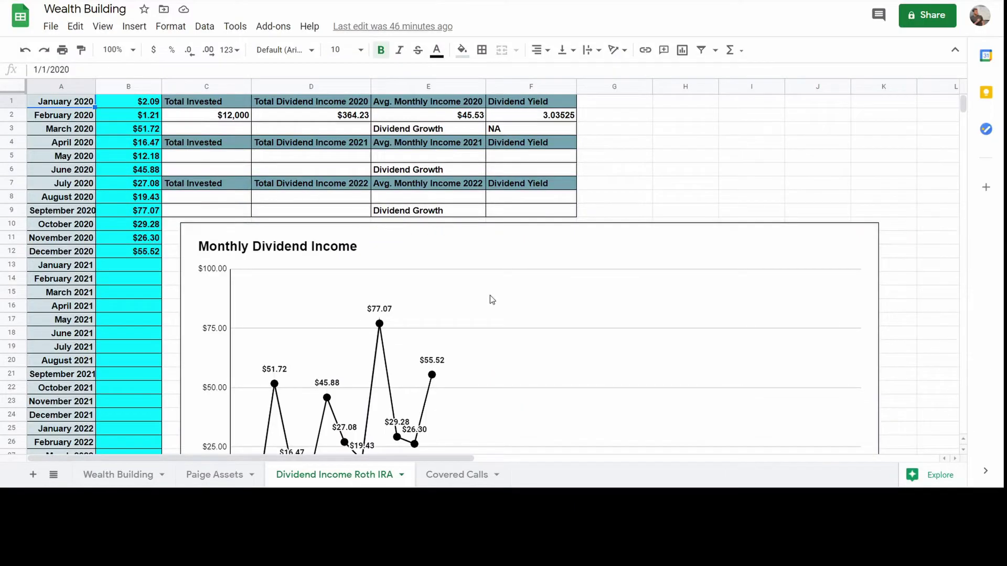
- Switch to the Wealth Building spreadsheet and review the Covered Calls sheet's premiums and margin use against the Wealth Building sheet's account summary
click(458, 475)
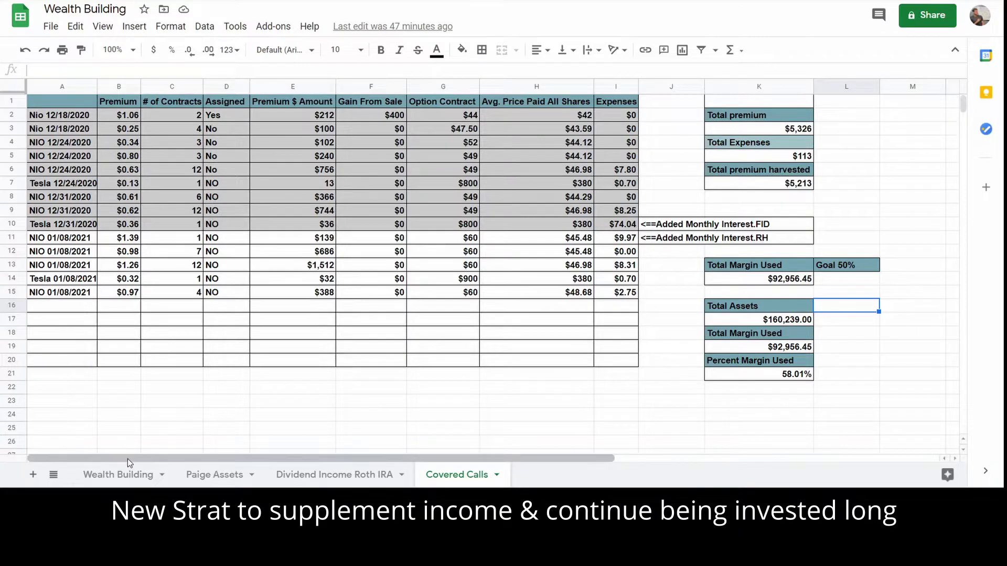
click(129, 474)
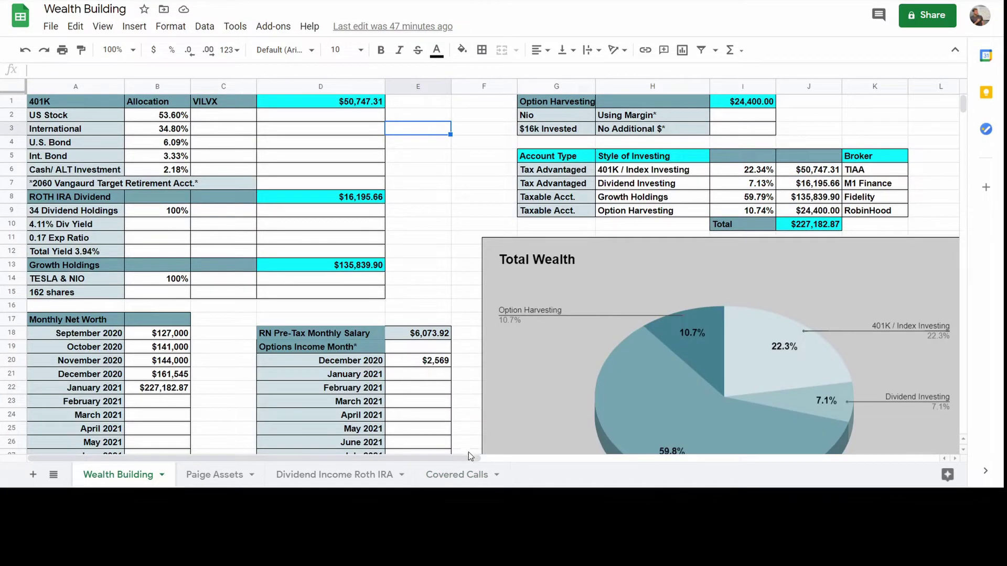
click(460, 476)
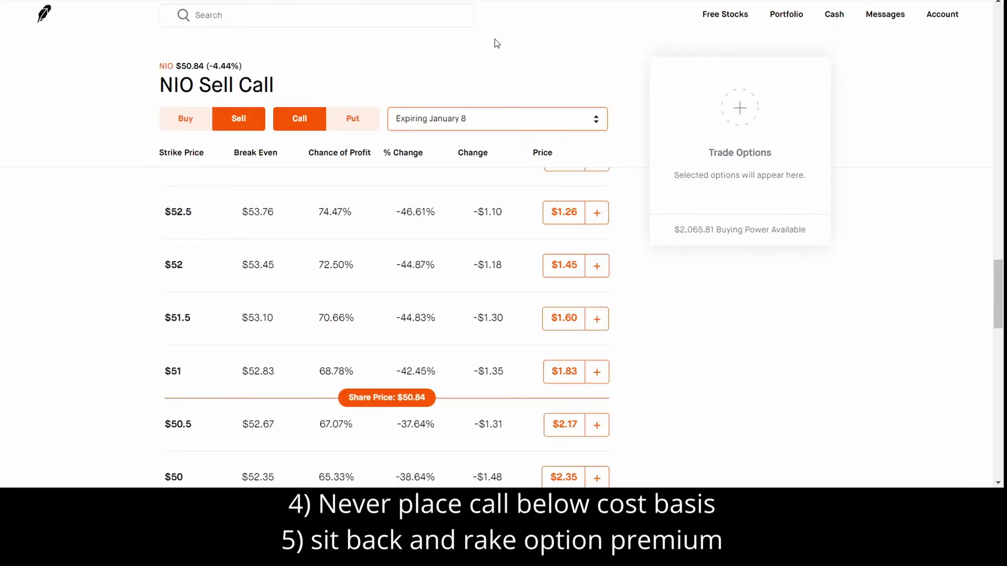
- Examine the NIO sell-call chain expiring January 8, comparing break-even, chance of profit and premium for strikes below the share price
scroll(520, 142, down, 1)
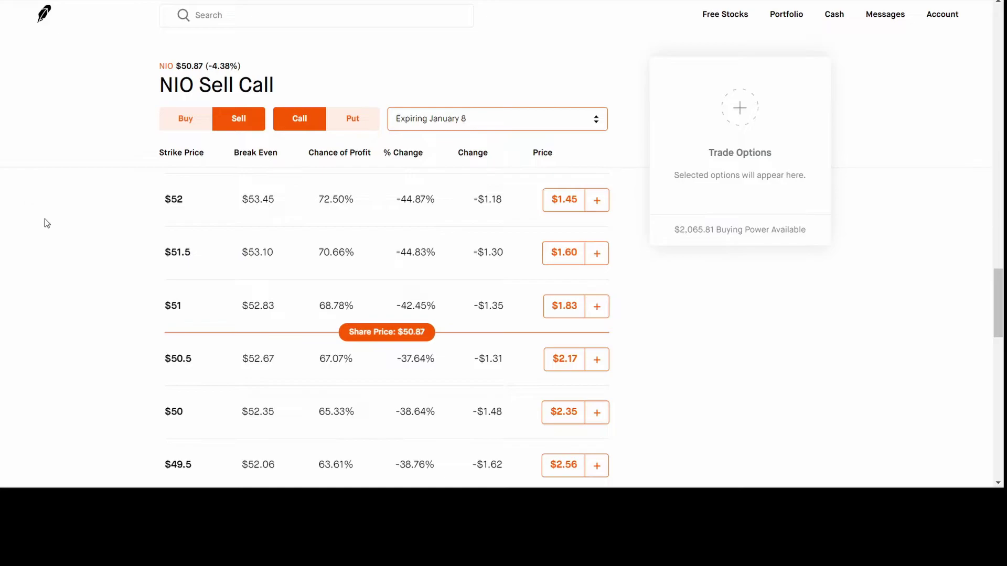
scroll(74, 228, down, 5)
scroll(71, 231, down, 1)
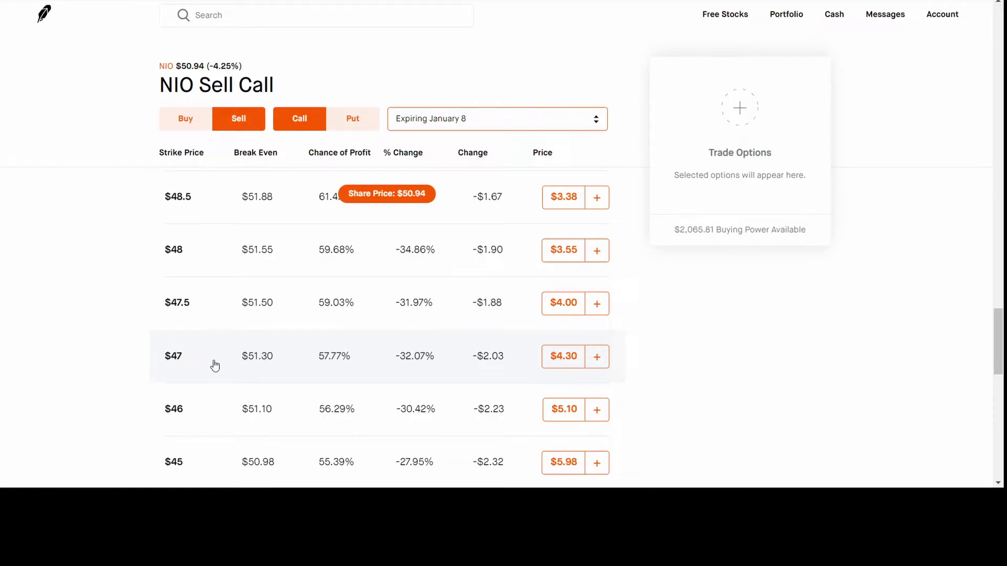
scroll(255, 369, down, 3)
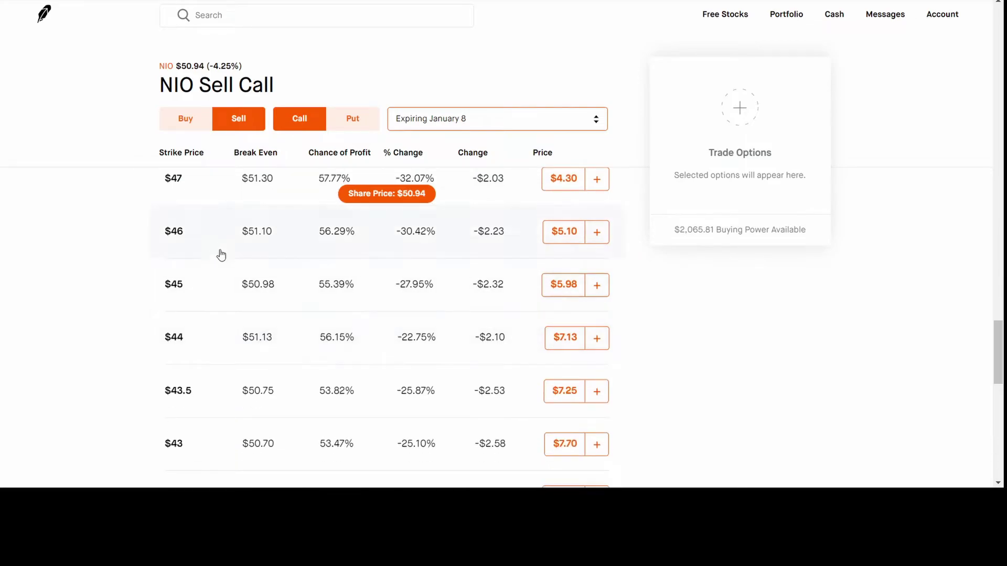
scroll(251, 328, up, 3)
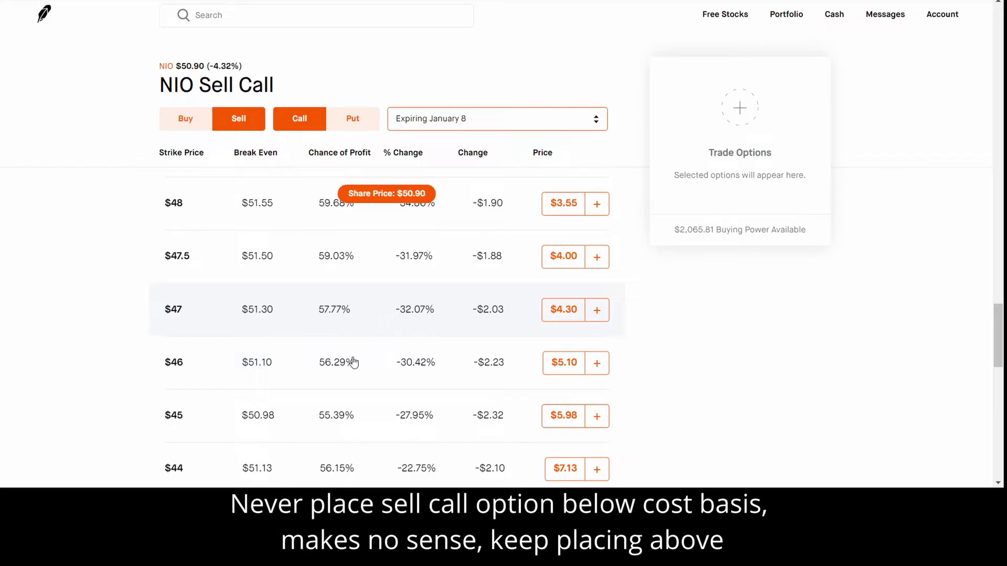
scroll(354, 366, up, 1)
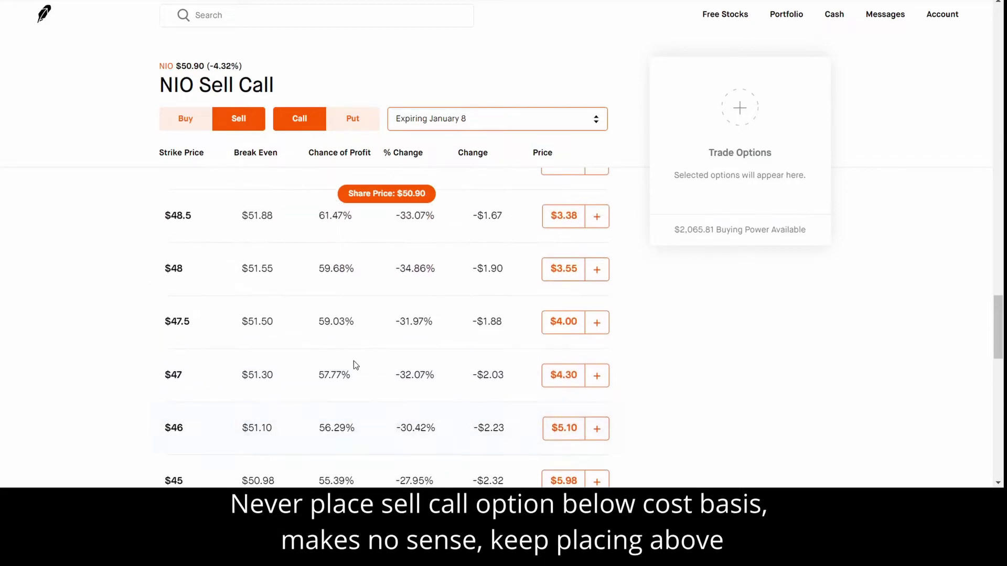
scroll(386, 335, down, 2)
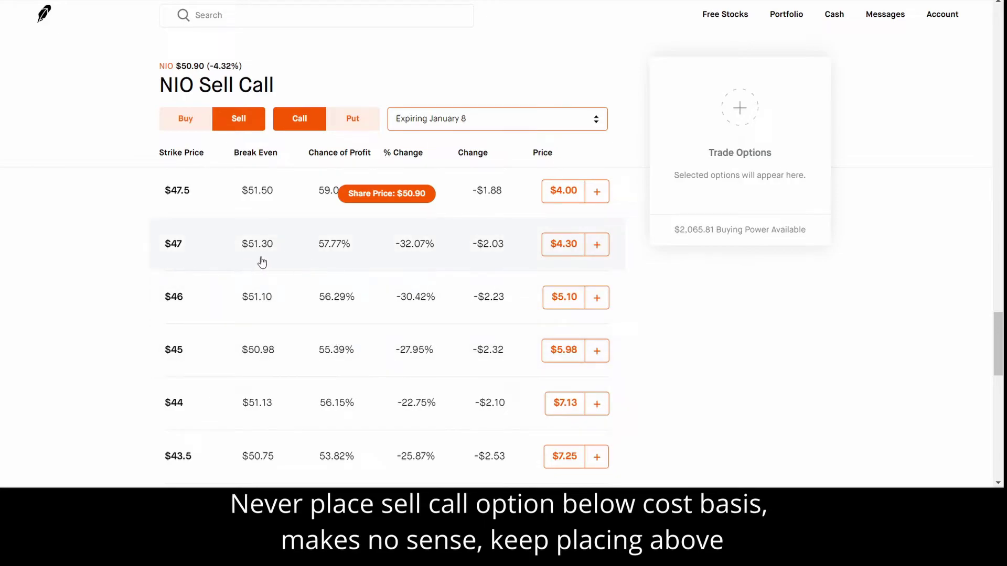
scroll(337, 287, up, 1)
scroll(337, 286, up, 1)
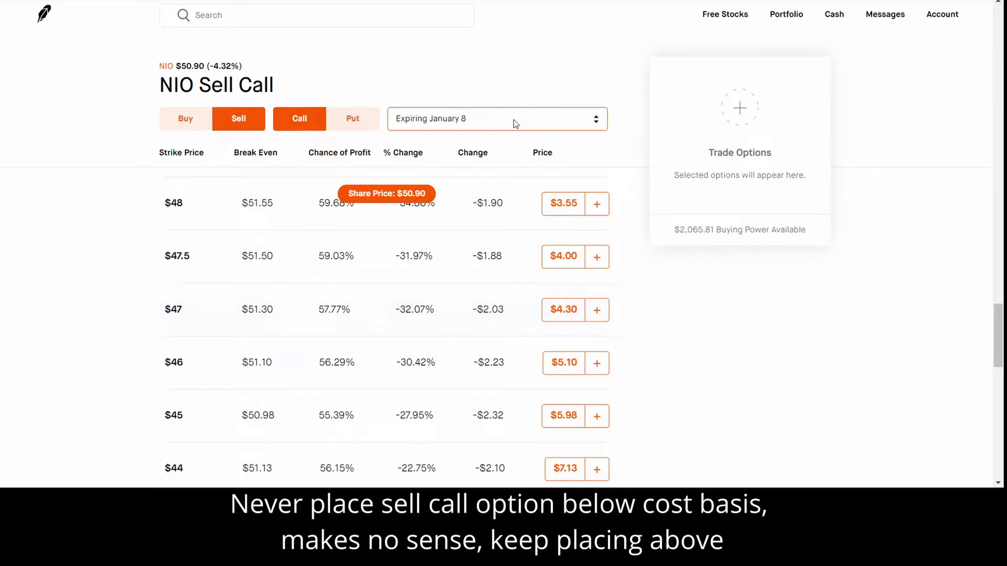
scroll(204, 276, down, 2)
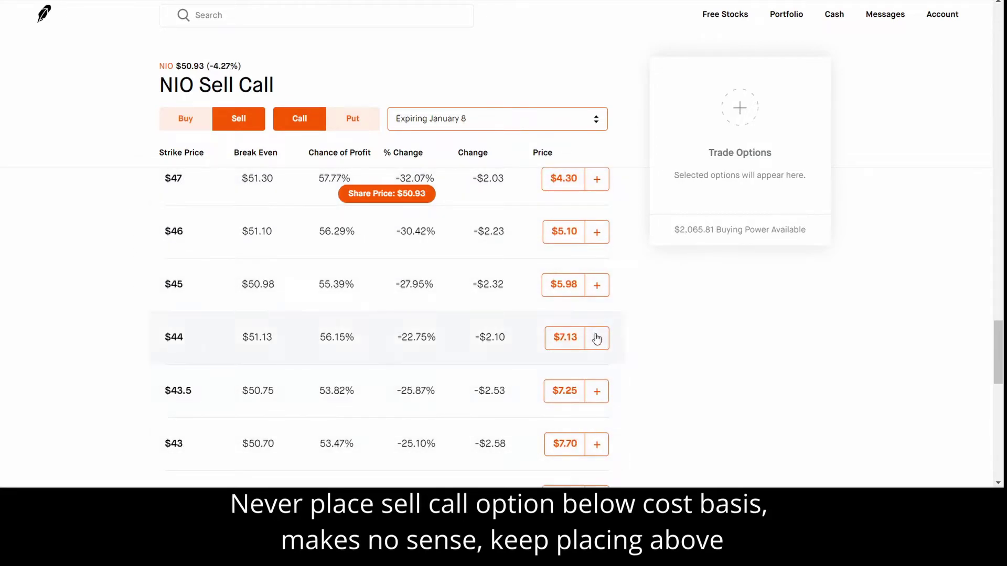
scroll(598, 338, down, 4)
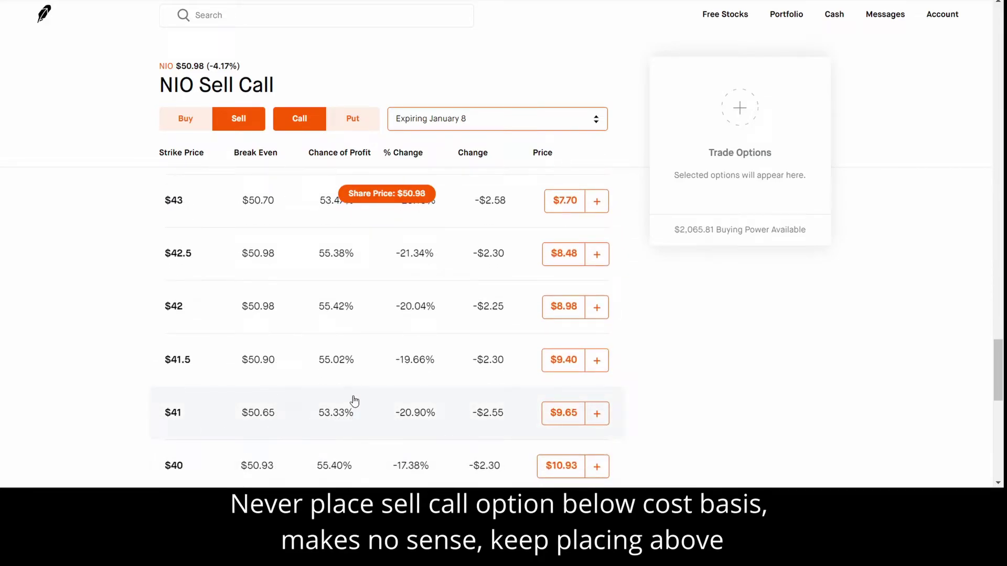
- Compare the NIO call premiums and chances of profit at strikes near the share price with those of the lower strikes, around $46 to $52
scroll(353, 400, up, 6)
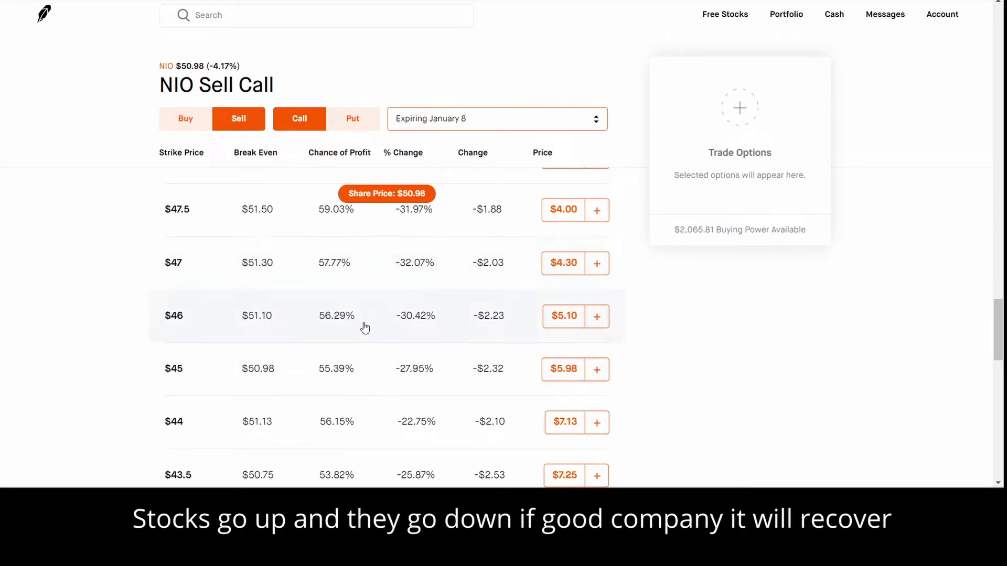
scroll(355, 336, up, 3)
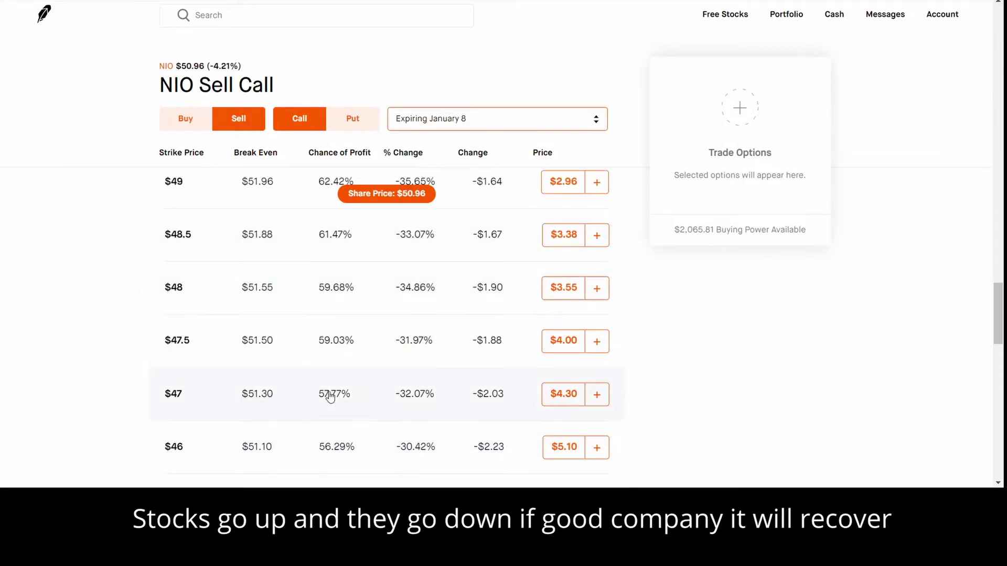
scroll(596, 378, up, 2)
scroll(596, 379, up, 6)
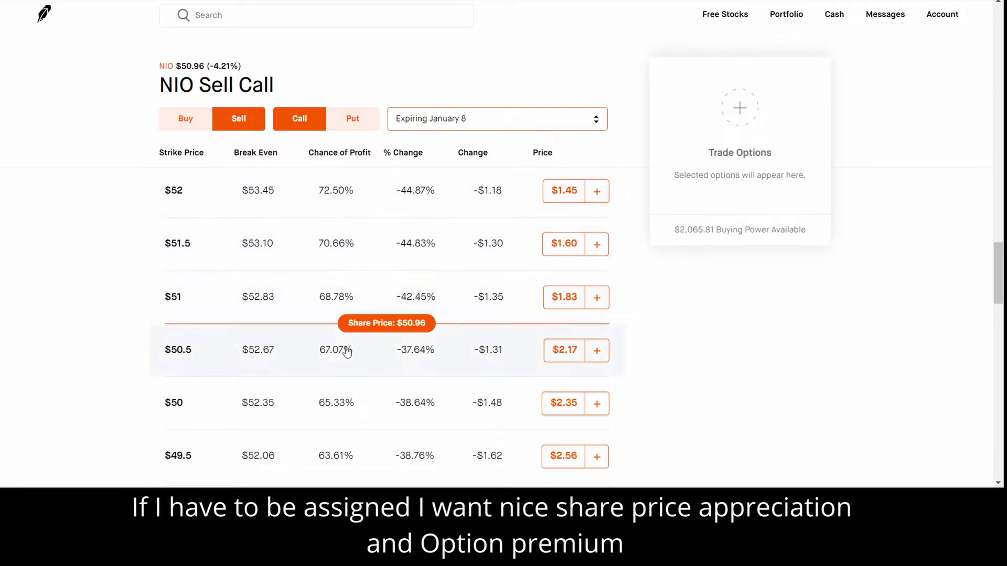
scroll(247, 357, down, 3)
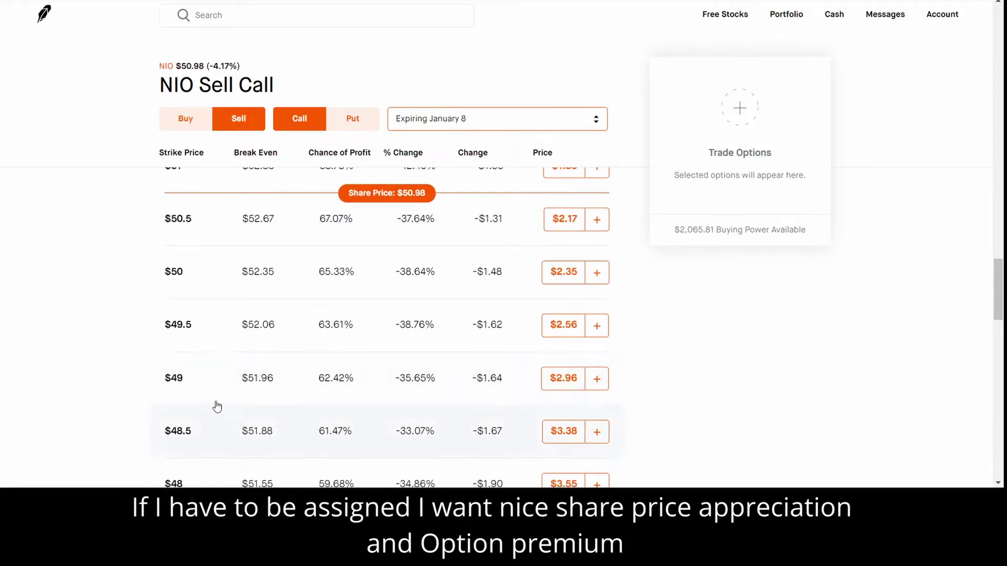
scroll(220, 428, down, 3)
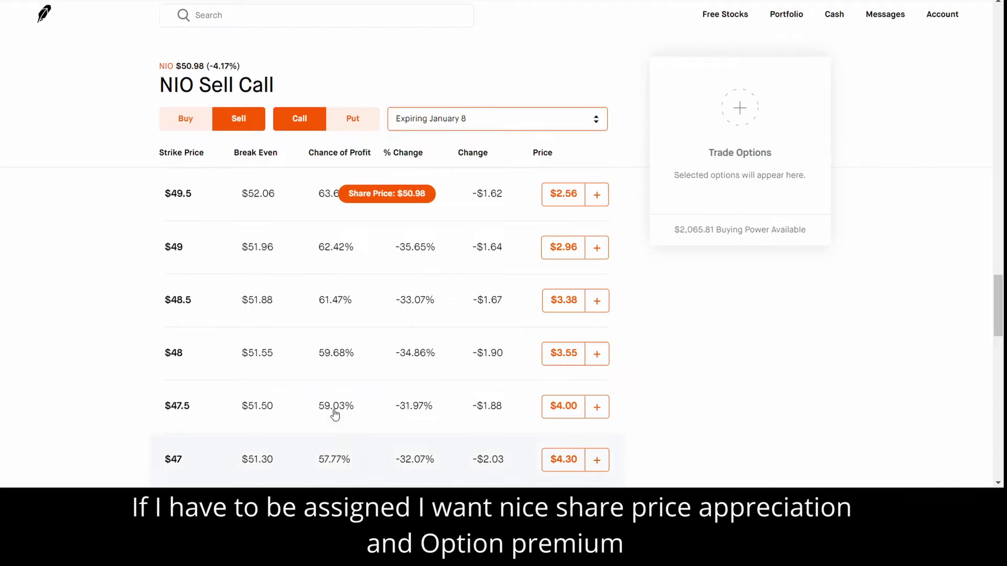
- Compare premiums and chances of profit for the January 8 NIO calls at strikes from $46 to $54.5, on both sides of the share price
scroll(432, 372, up, 3)
scroll(278, 326, up, 2)
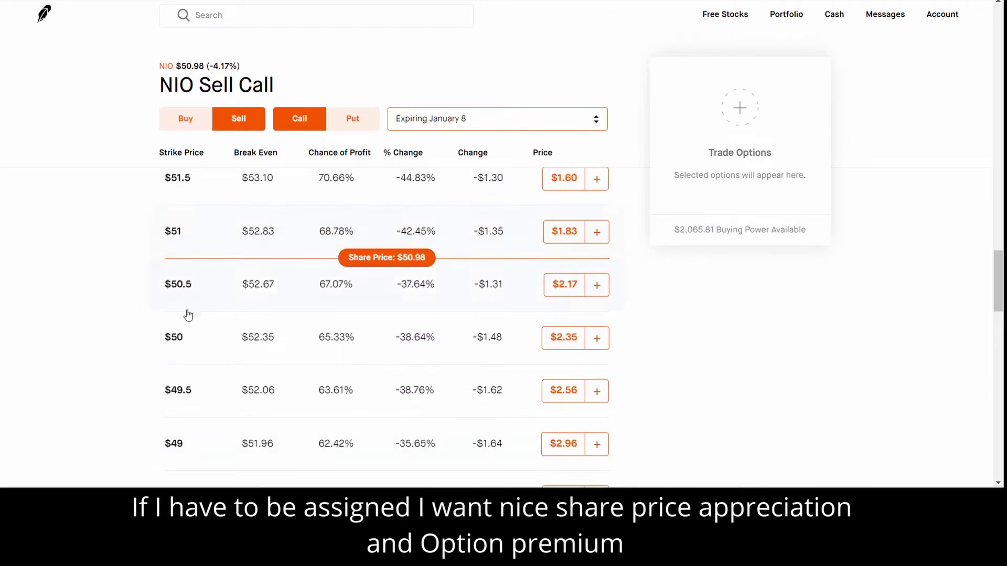
scroll(190, 277, up, 3)
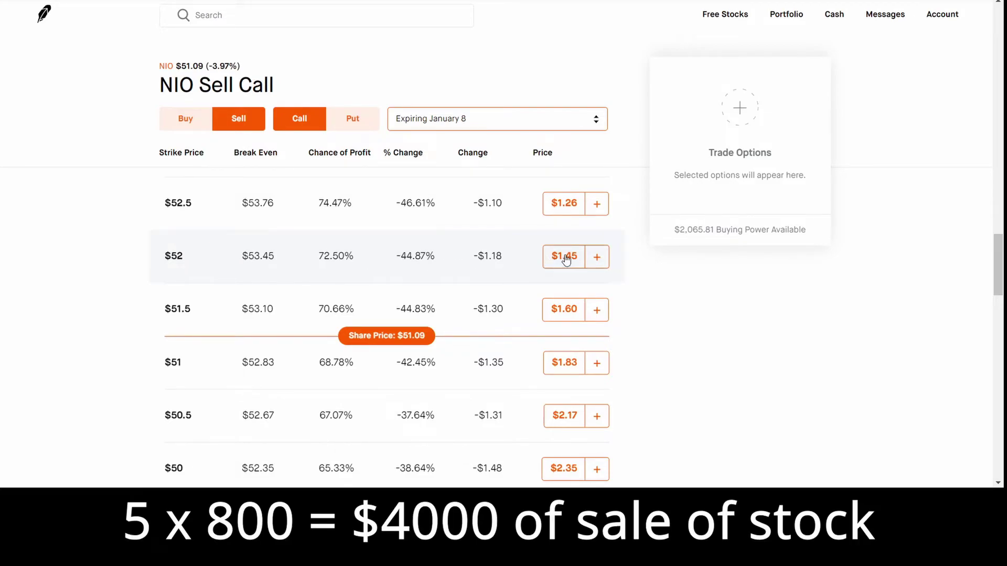
scroll(461, 274, up, 1)
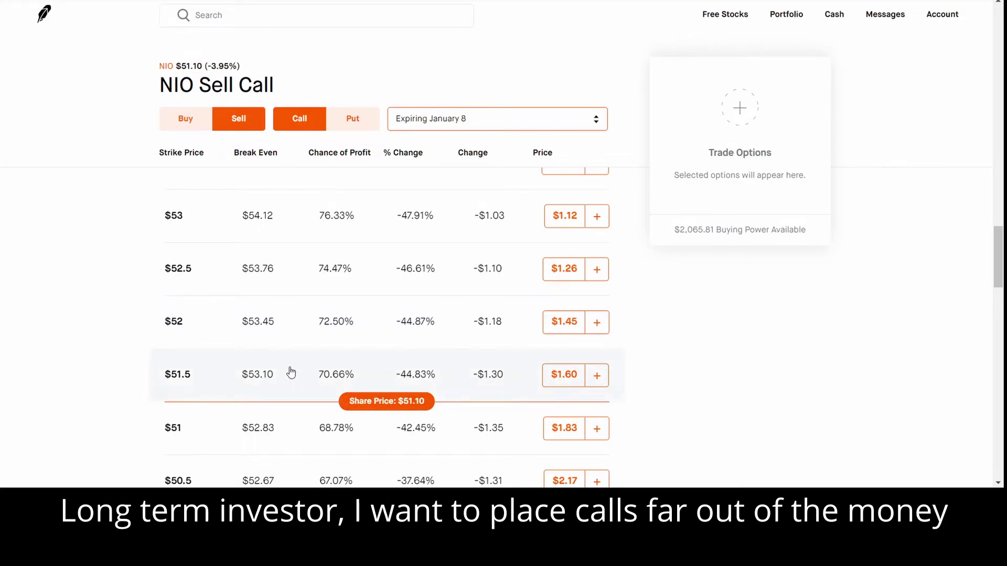
scroll(283, 371, down, 5)
scroll(263, 389, down, 3)
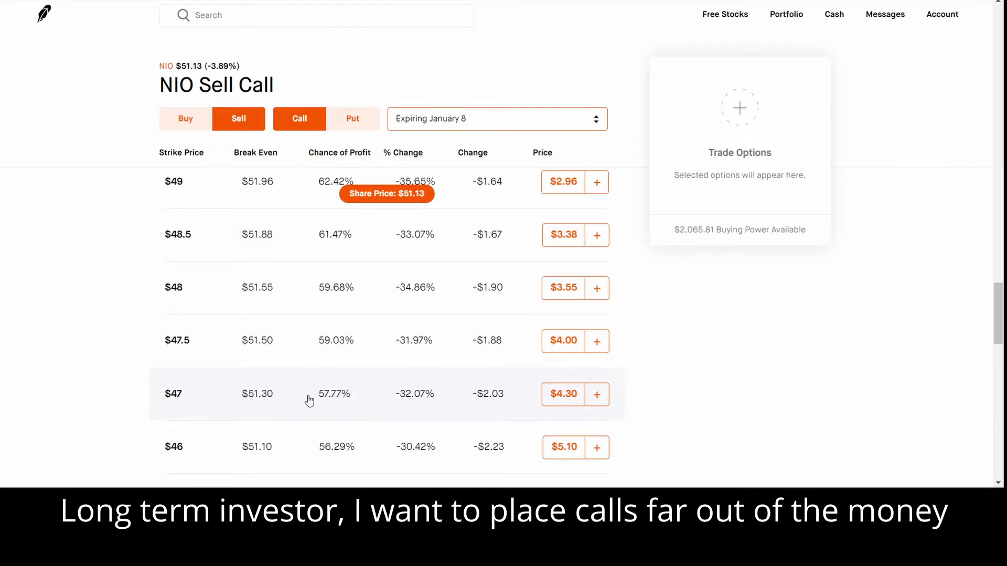
scroll(309, 401, up, 7)
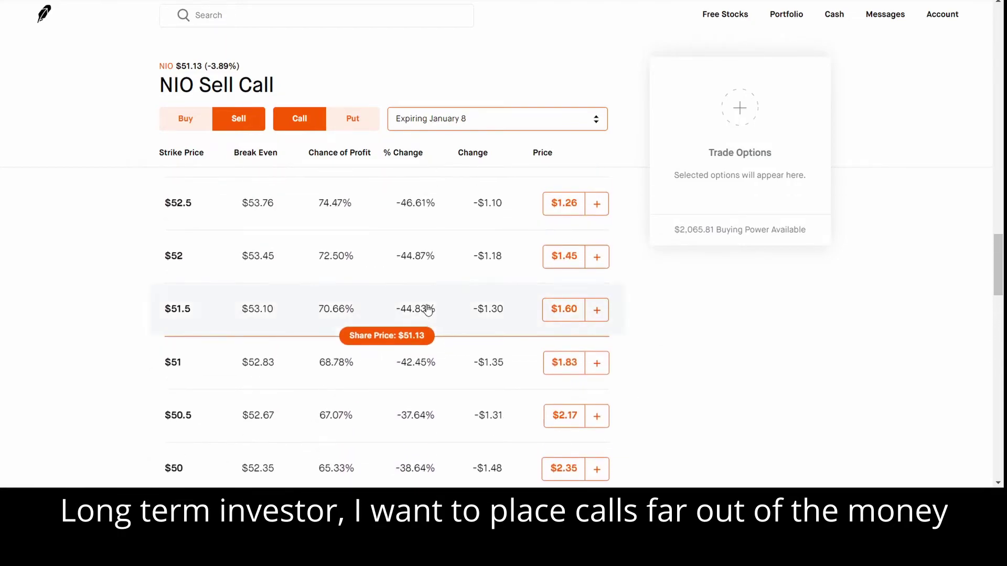
scroll(428, 310, up, 4)
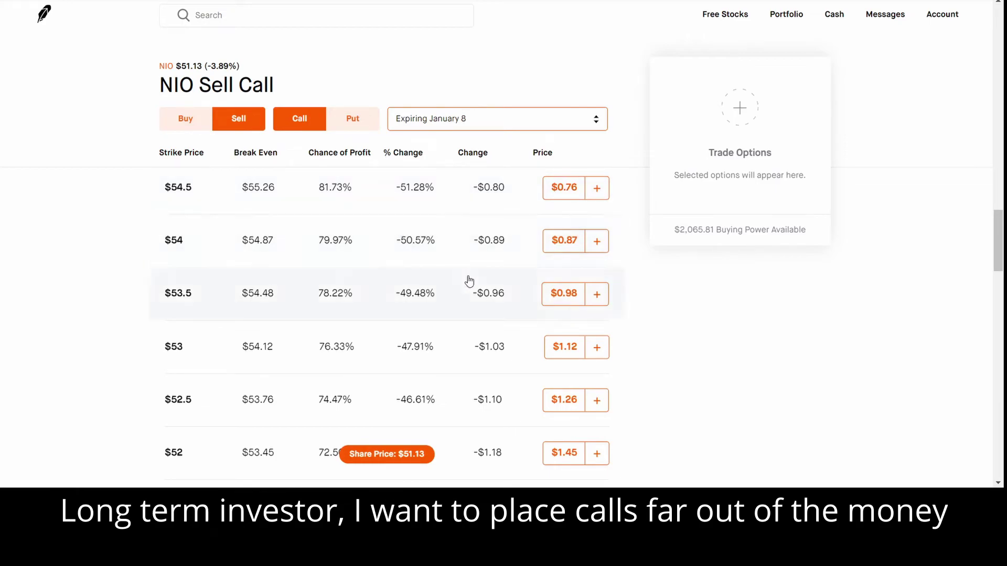
scroll(472, 282, down, 1)
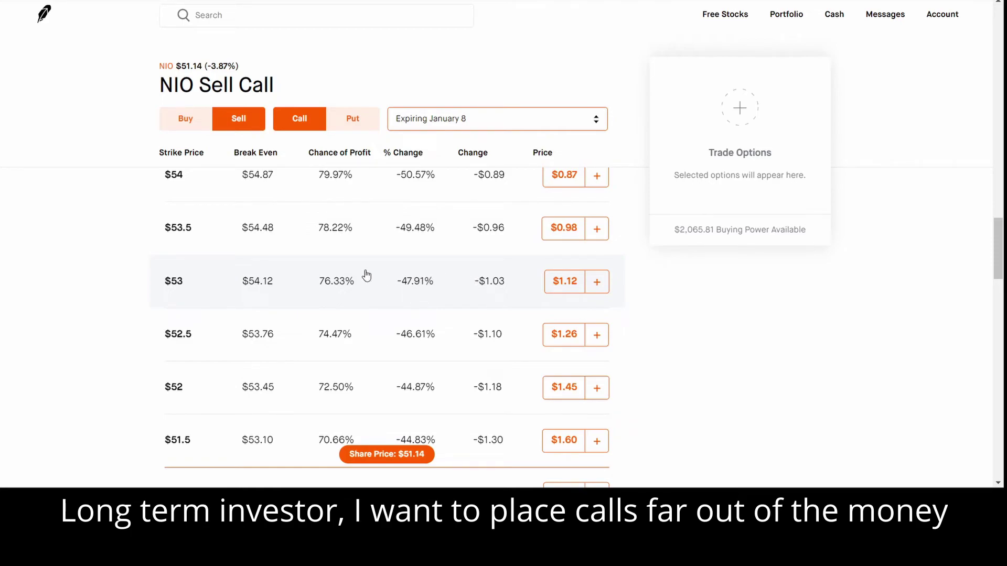
- Examine the January 8 NIO calls further out of the money, from $54 up to the $60 strike where contracts are already sold
scroll(368, 274, up, 2)
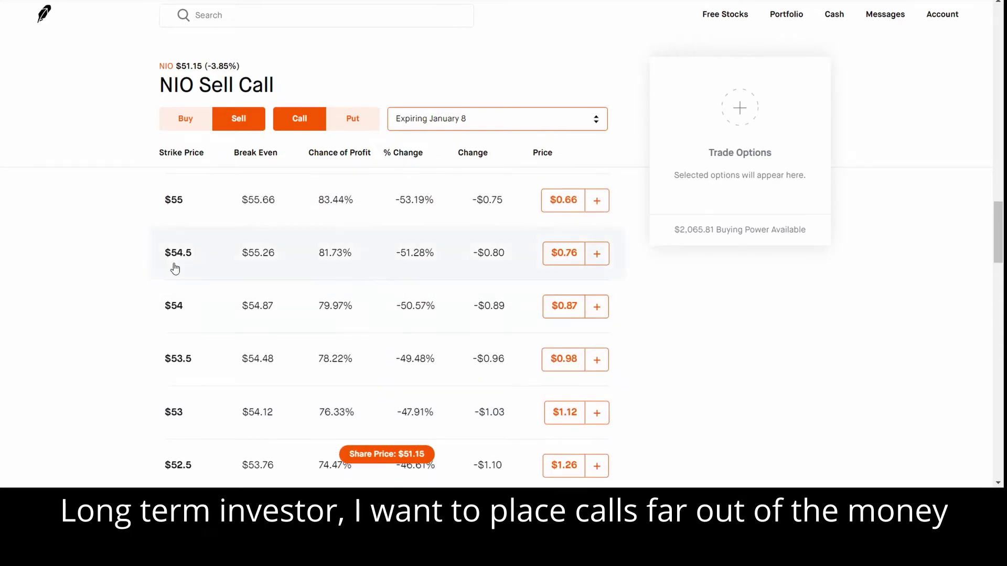
scroll(395, 337, up, 3)
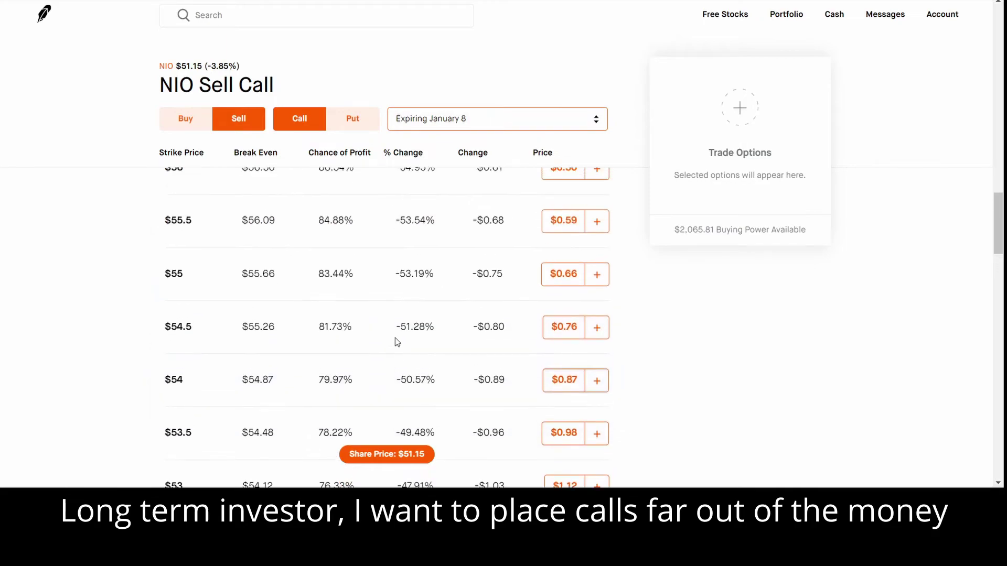
scroll(393, 343, up, 6)
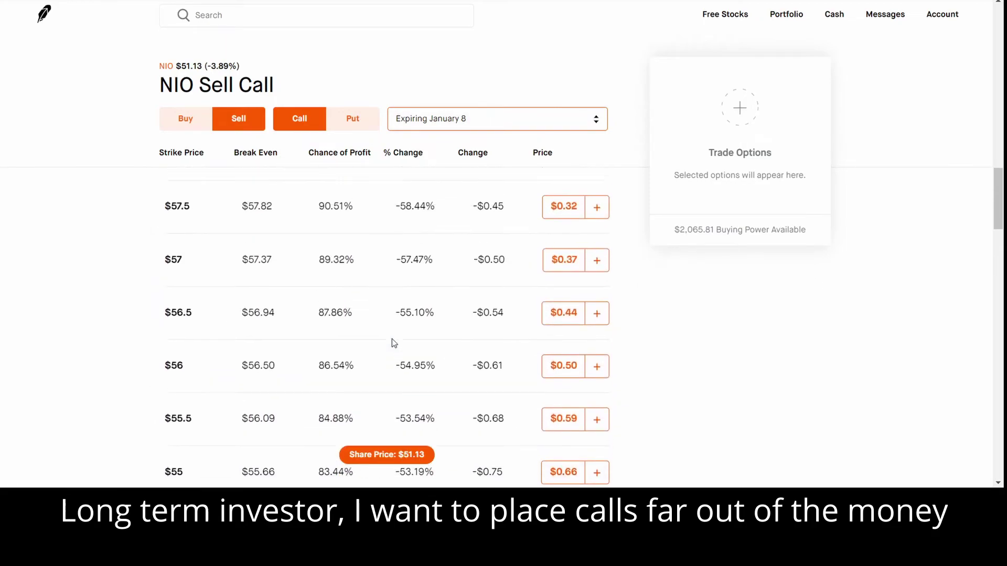
scroll(392, 339, up, 2)
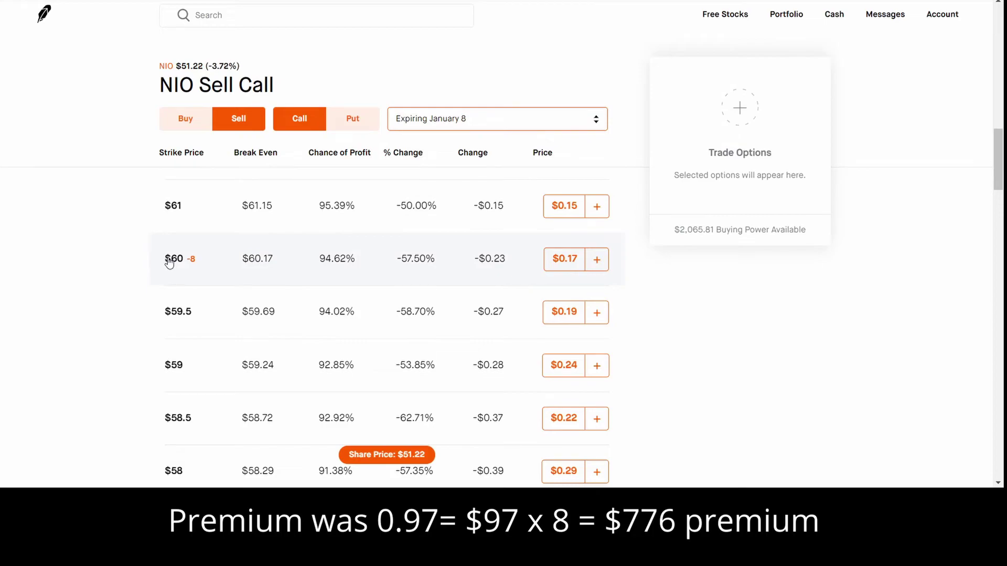
scroll(243, 364, down, 1)
scroll(243, 364, up, 1)
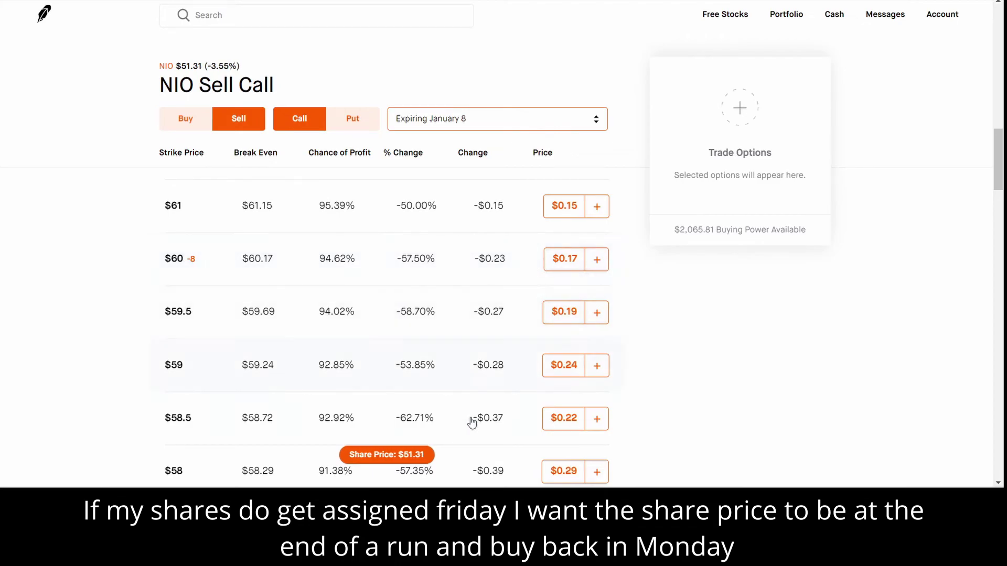
- Review the highest January 8 strikes, starting at $80, and compare their premiums with the $60 strike and those just above it
scroll(331, 308, up, 19)
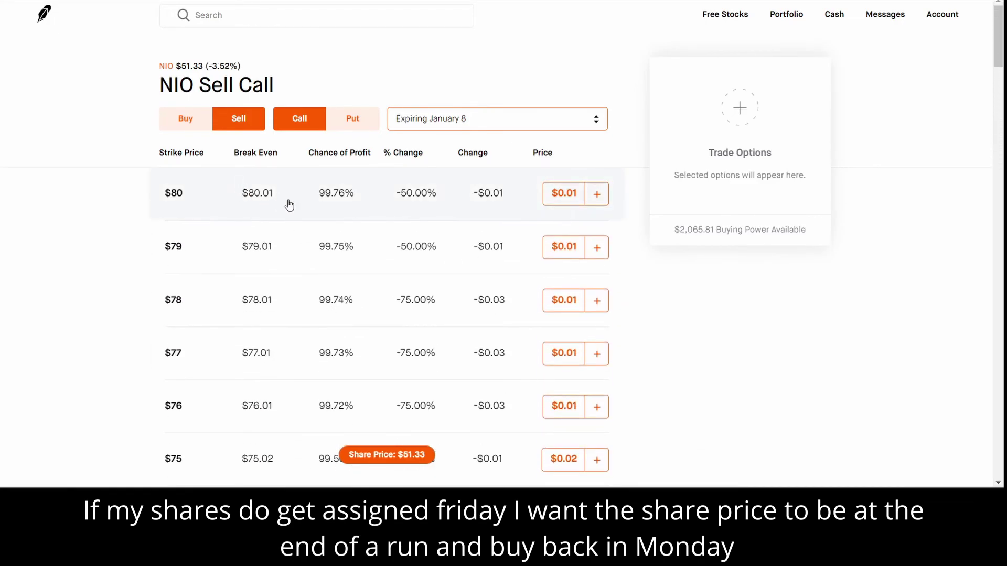
scroll(373, 304, down, 8)
scroll(372, 306, down, 9)
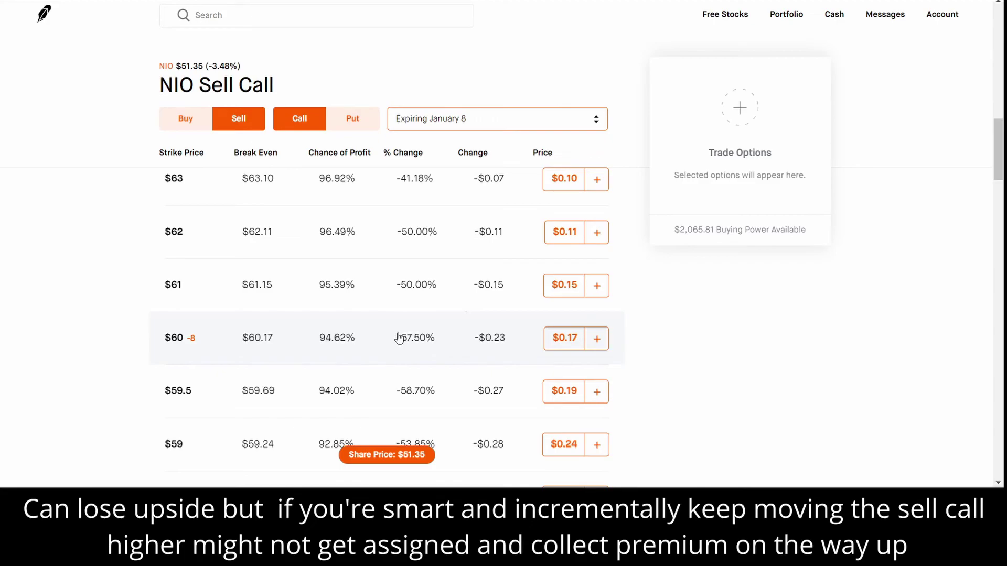
scroll(260, 343, up, 5)
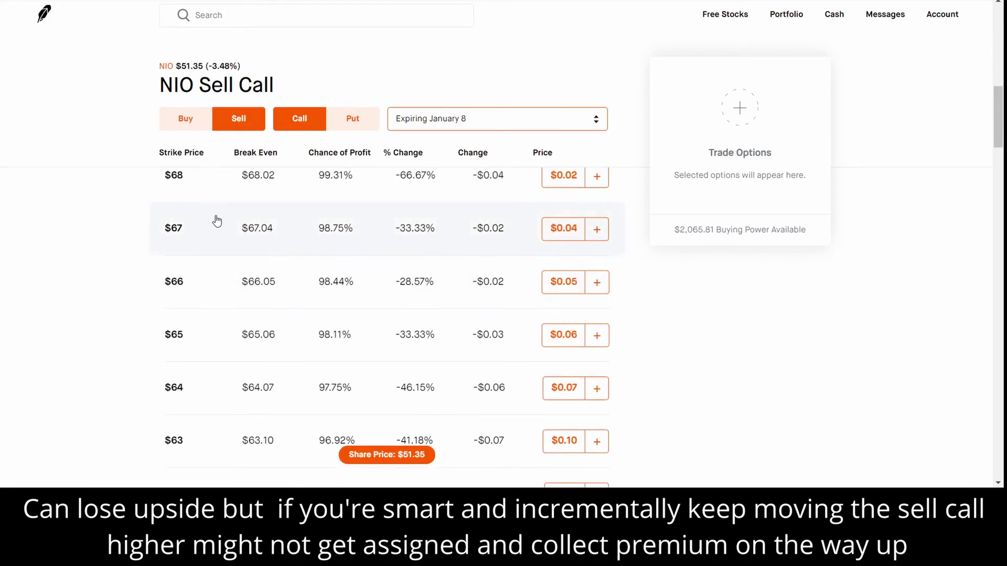
scroll(365, 259, down, 1)
scroll(365, 259, down, 3)
scroll(373, 262, down, 1)
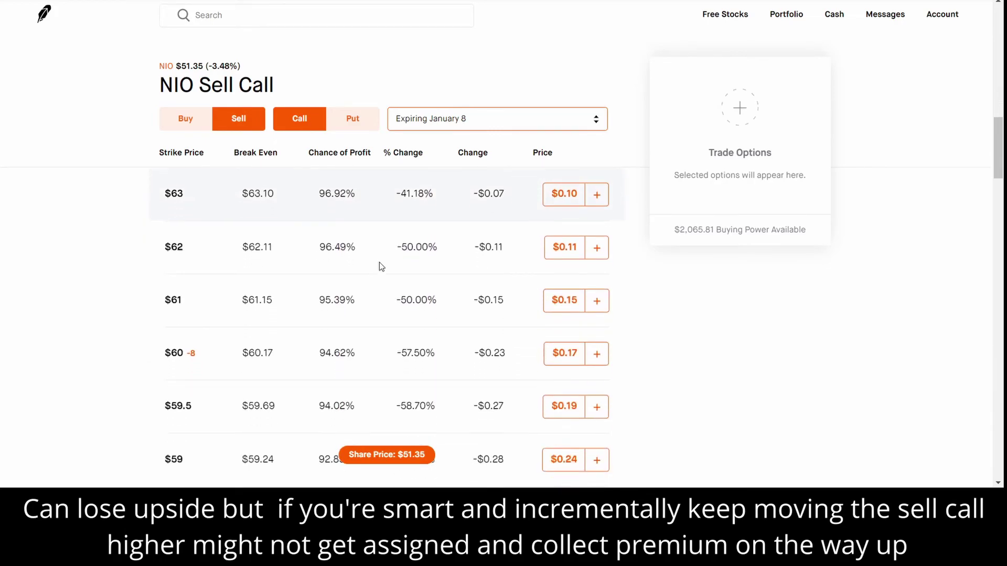
- Change the NIO sell-call chain's expiration to January 15 and examine the premiums from near the share price up to the $62 strike
scroll(395, 460, down, 11)
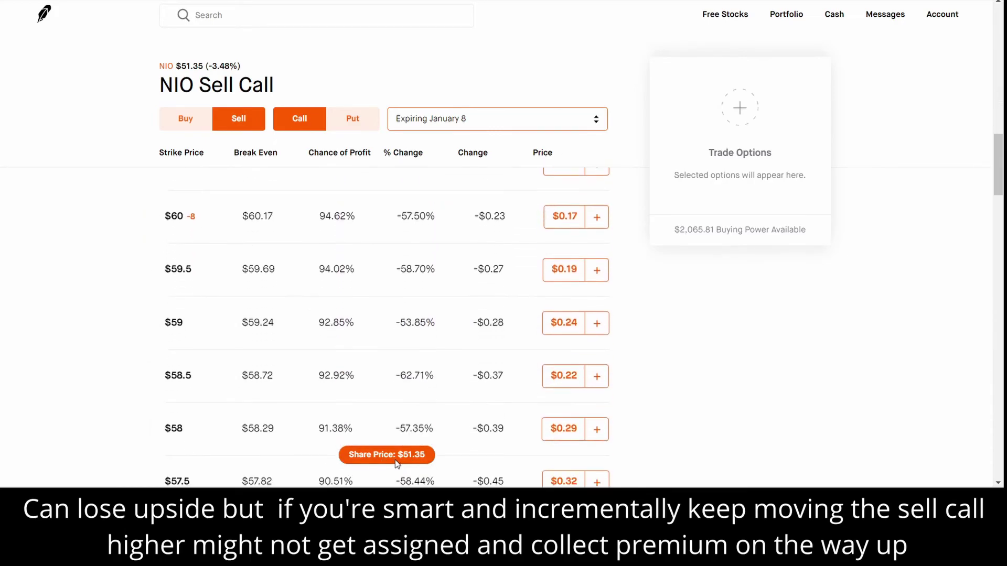
scroll(391, 447, down, 4)
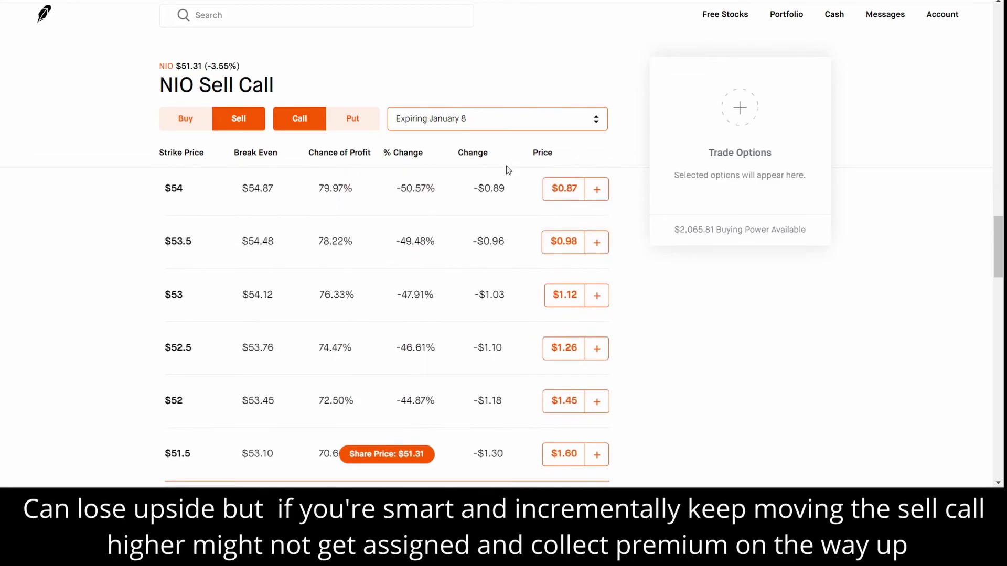
click(477, 122)
click(438, 171)
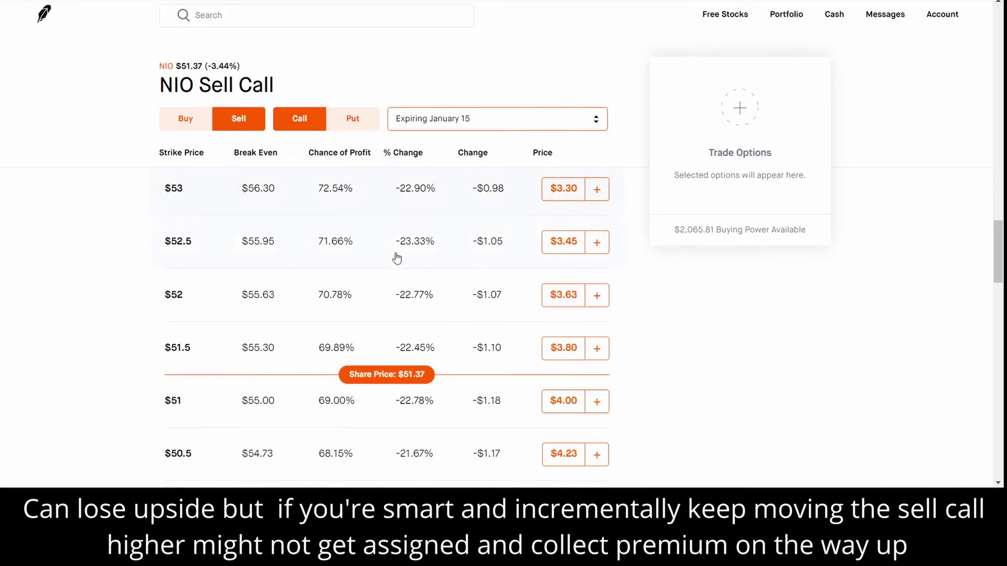
scroll(373, 313, down, 8)
scroll(405, 323, up, 4)
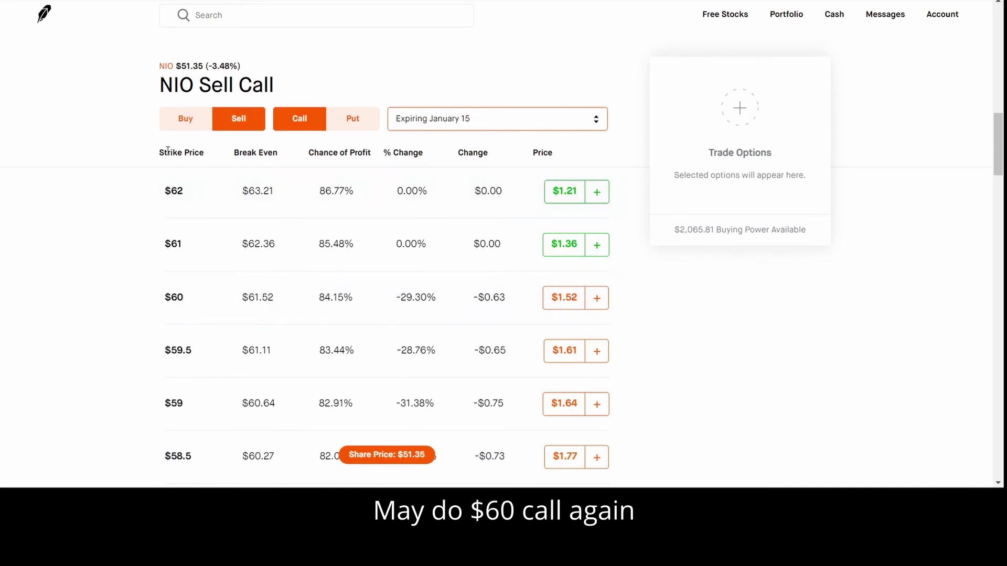
click(184, 120)
click(243, 129)
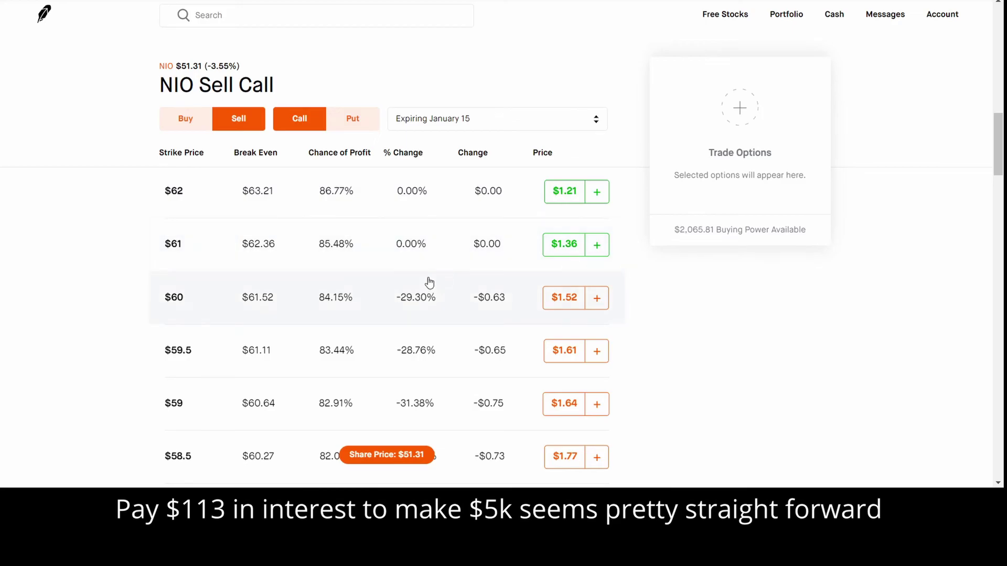
- Compare the January 15 call premiums and chances of profit at out-of-the-money strikes from about $57 up to $68 and beyond
scroll(430, 284, down, 2)
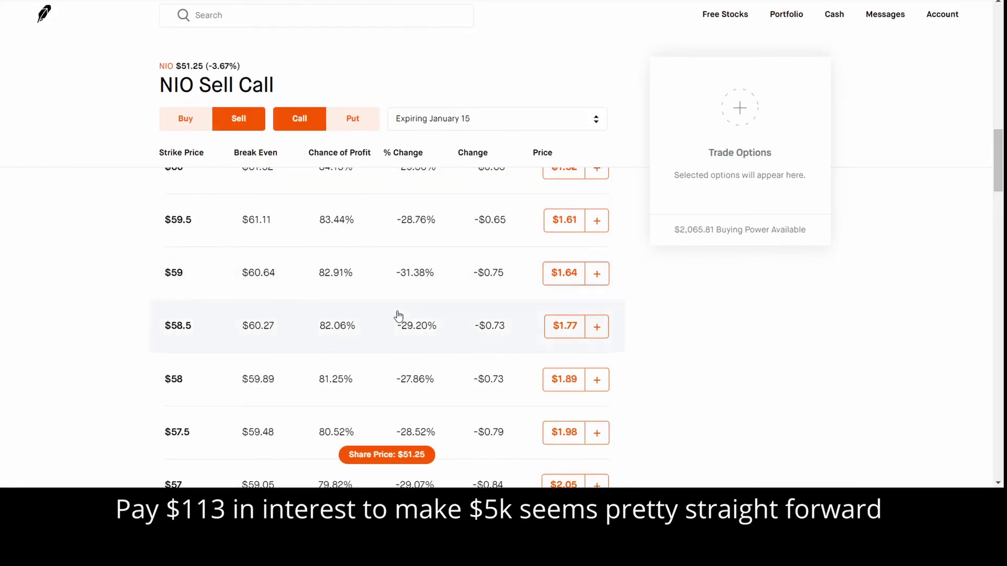
scroll(293, 301, up, 3)
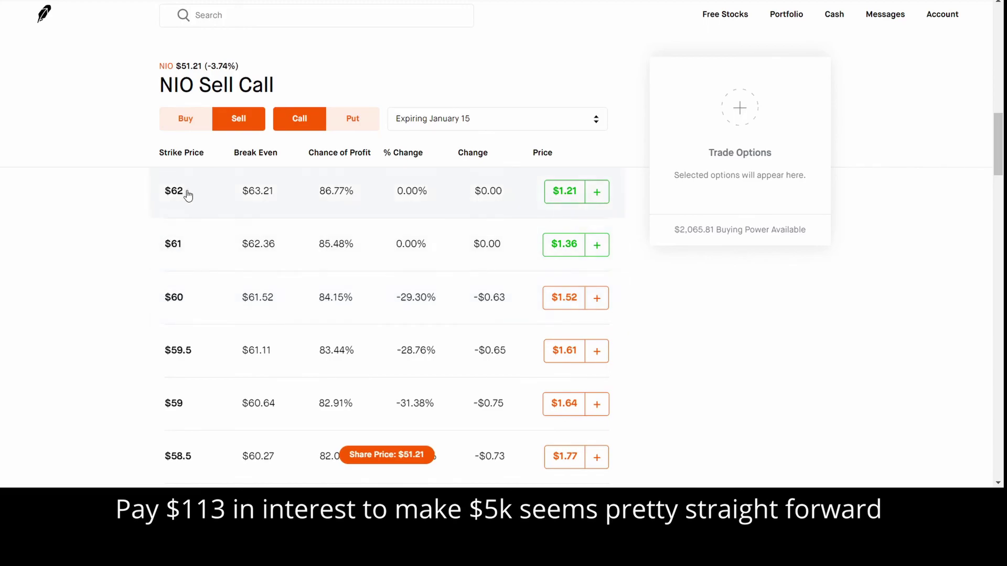
scroll(190, 215, up, 2)
scroll(188, 246, up, 4)
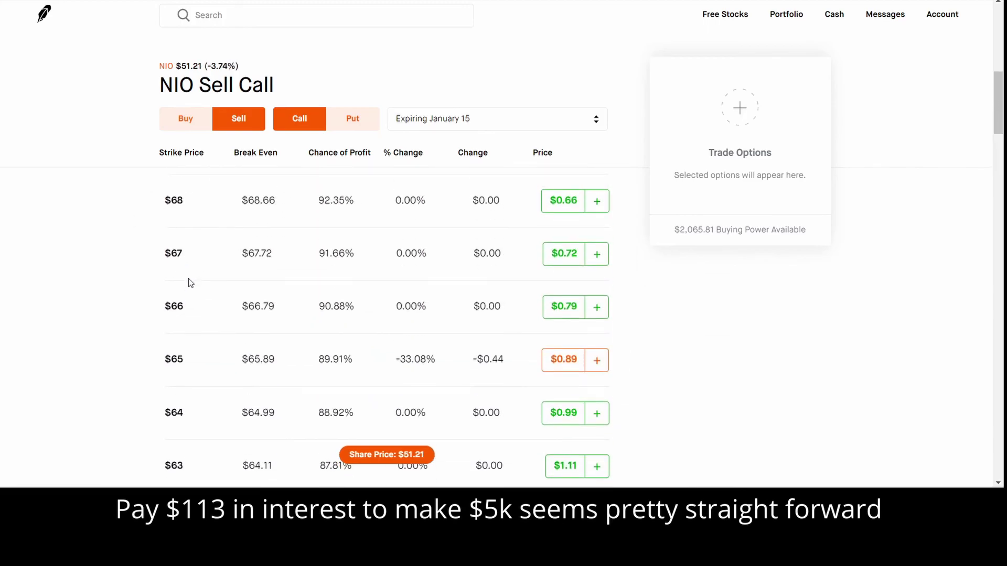
scroll(168, 235, up, 3)
scroll(178, 229, up, 3)
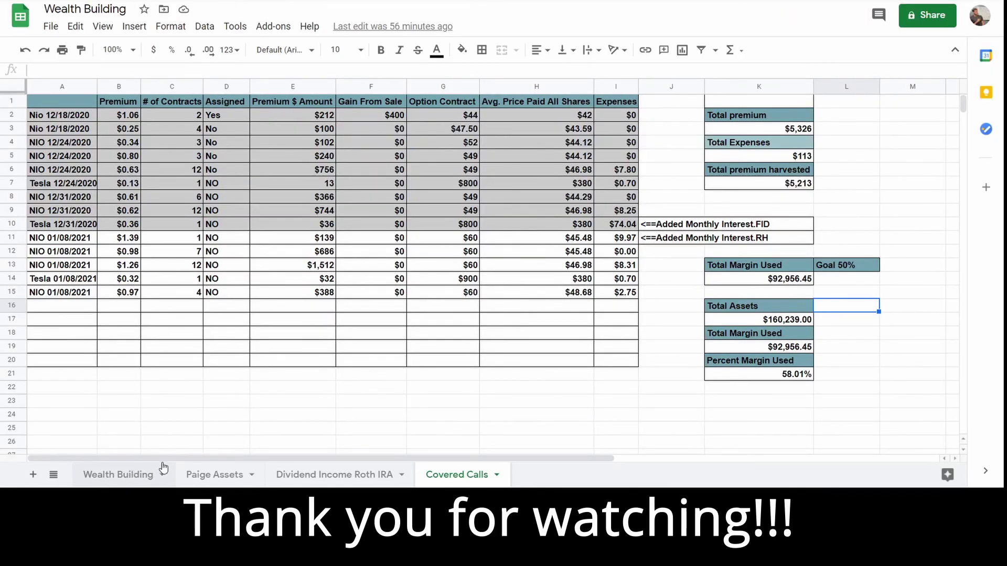
- Switch to the Wealth Building spreadsheet and open its Wealth Building sheet to view the account summary
click(157, 472)
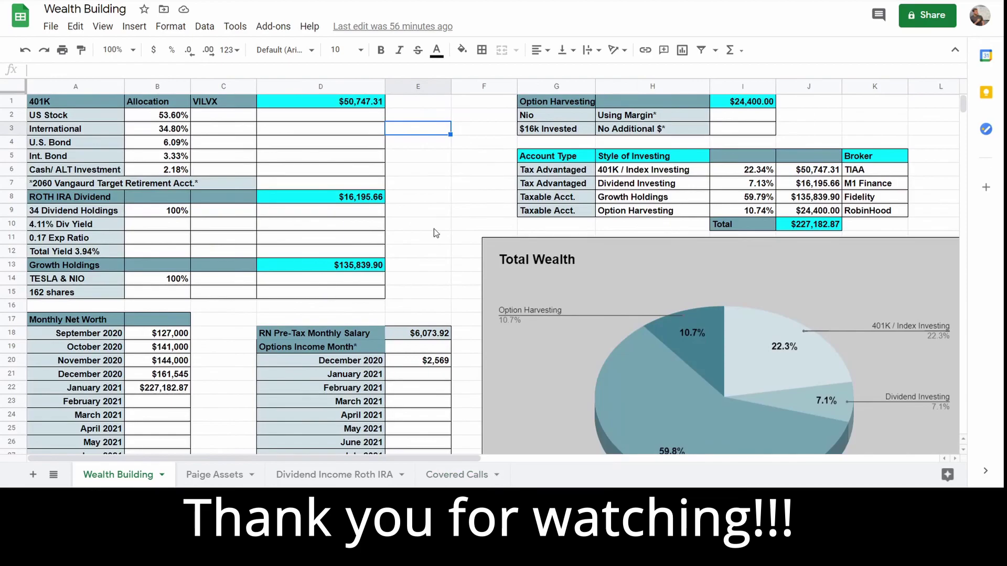